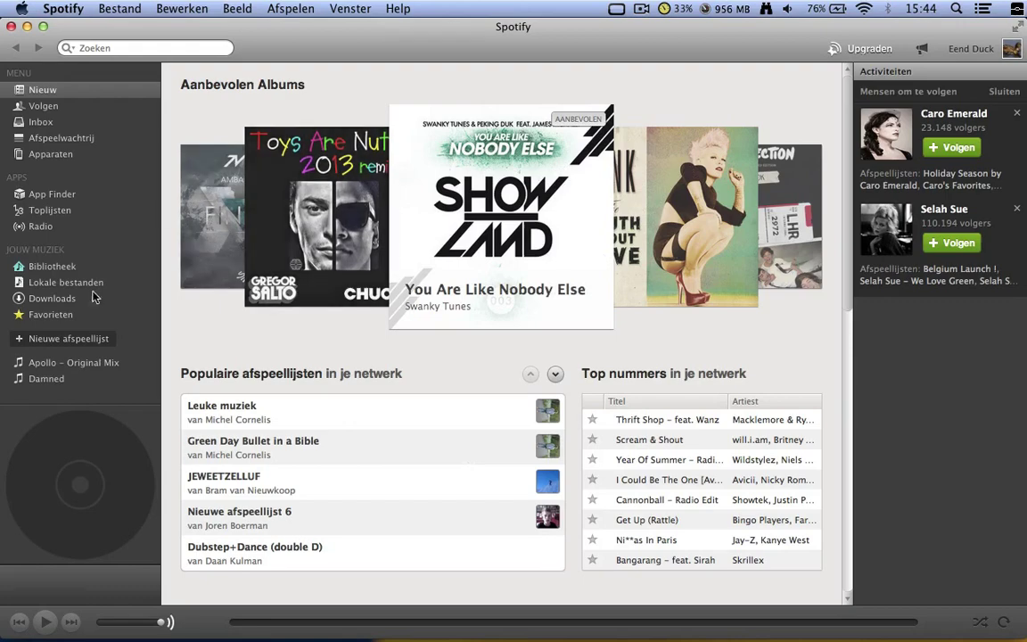
Step: Show the Favorieten playlist in Spotify, switch to Audio Hijack Pro and select its existing Spotify session
left_click(54, 314)
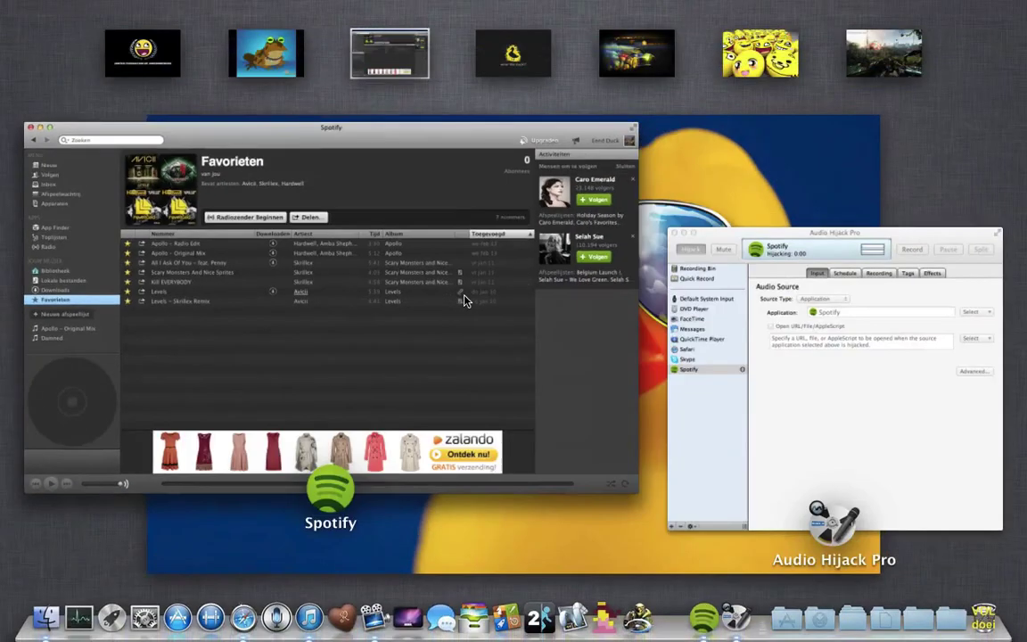
left_click(662, 307)
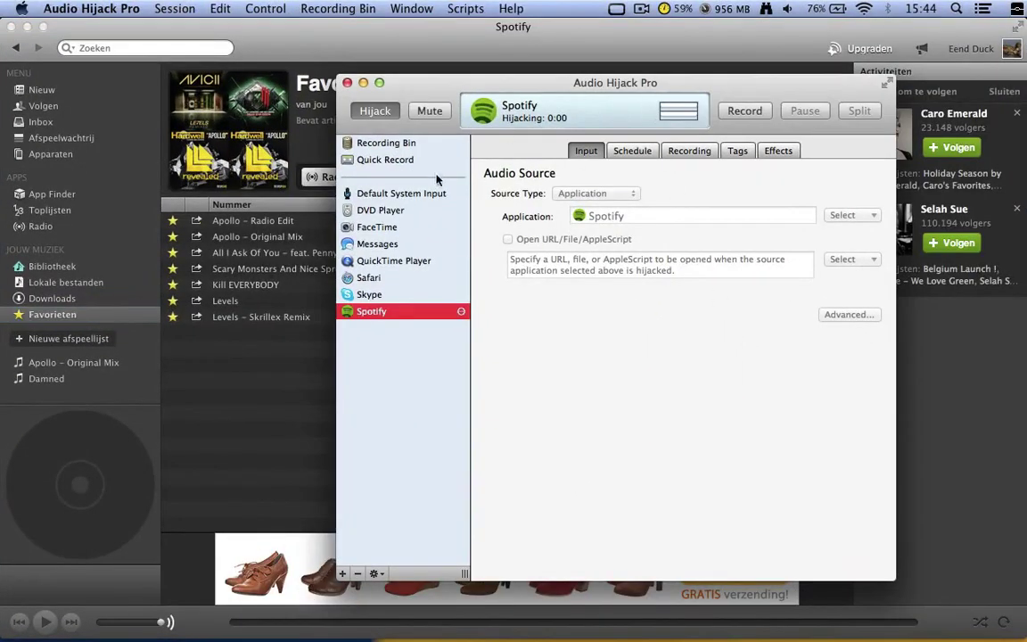
left_click(393, 193)
left_click(384, 314)
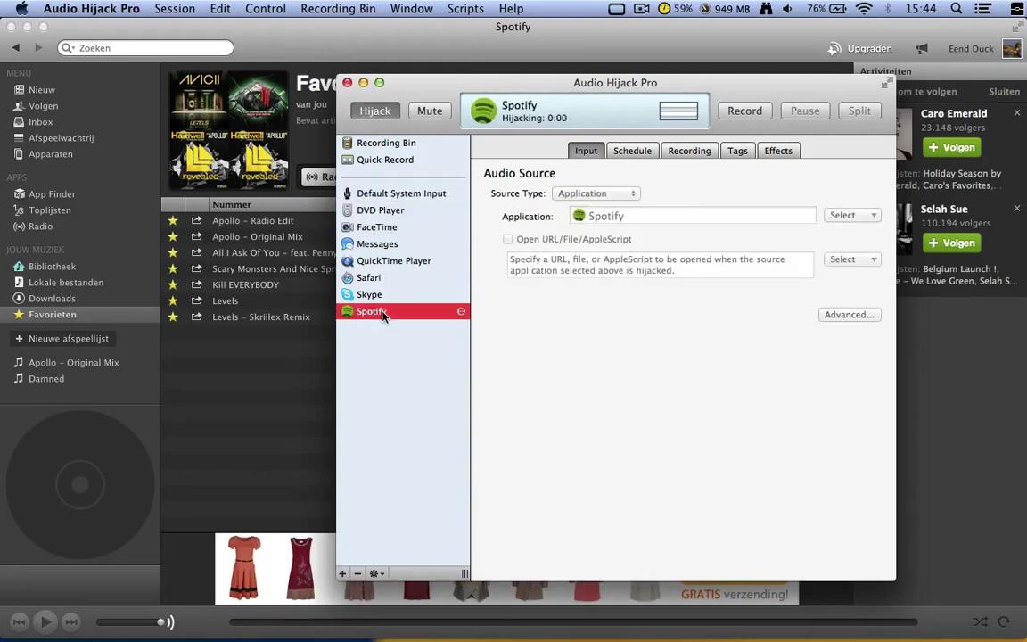
Step: Create a new session with source type Application and Spotify as the application to capture
left_click(344, 573)
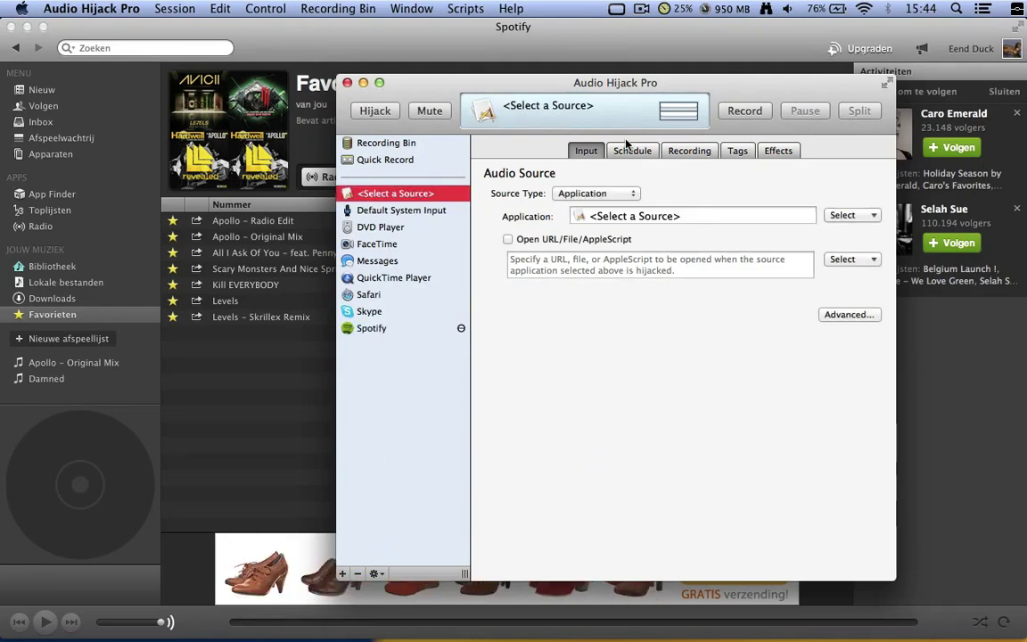
left_click(627, 193)
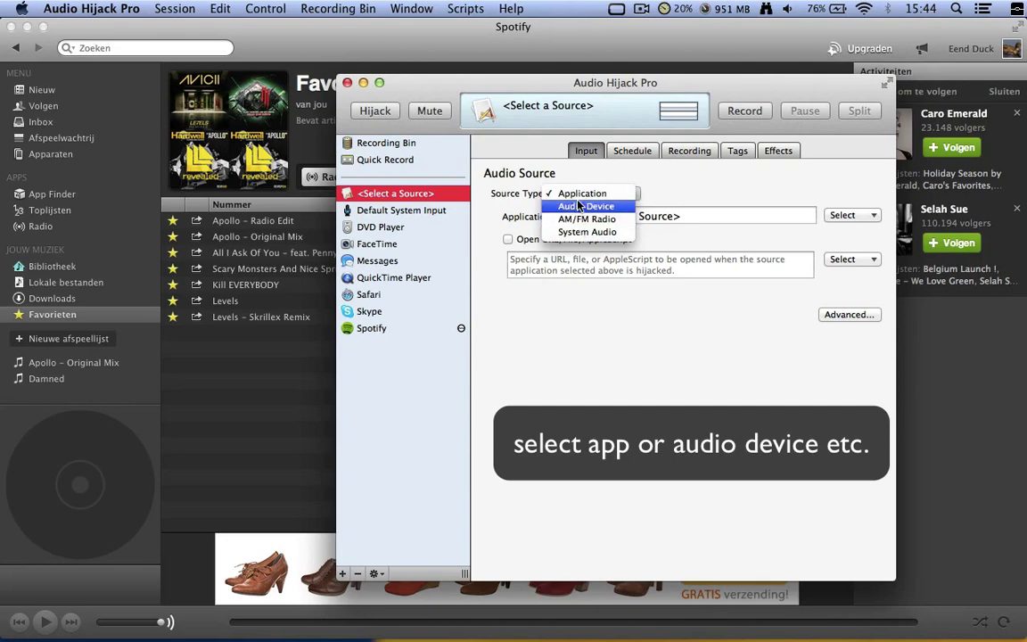
left_click(582, 194)
left_click(861, 215)
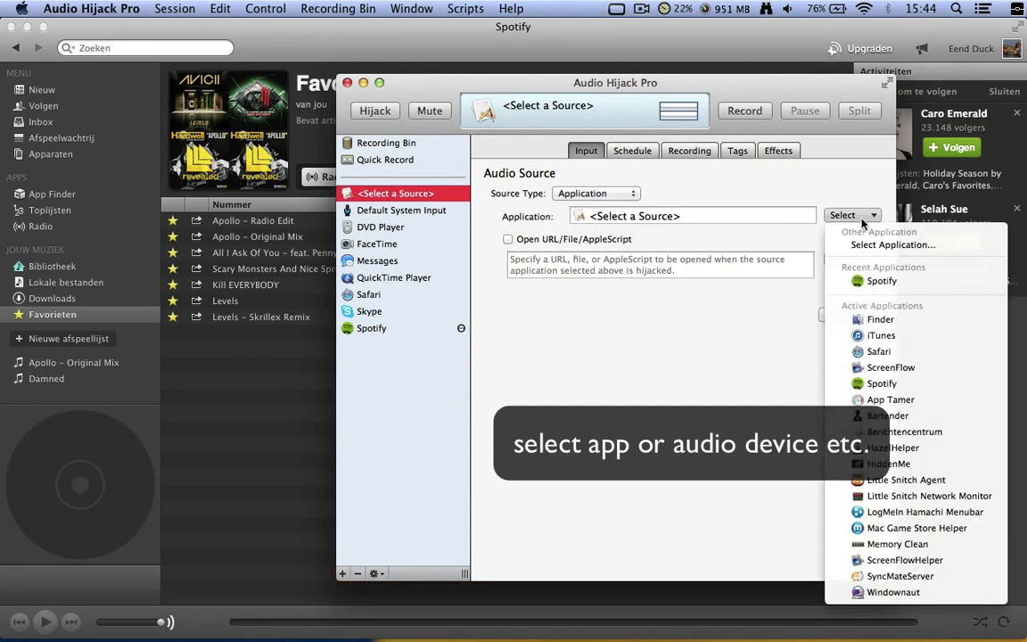
left_click(881, 281)
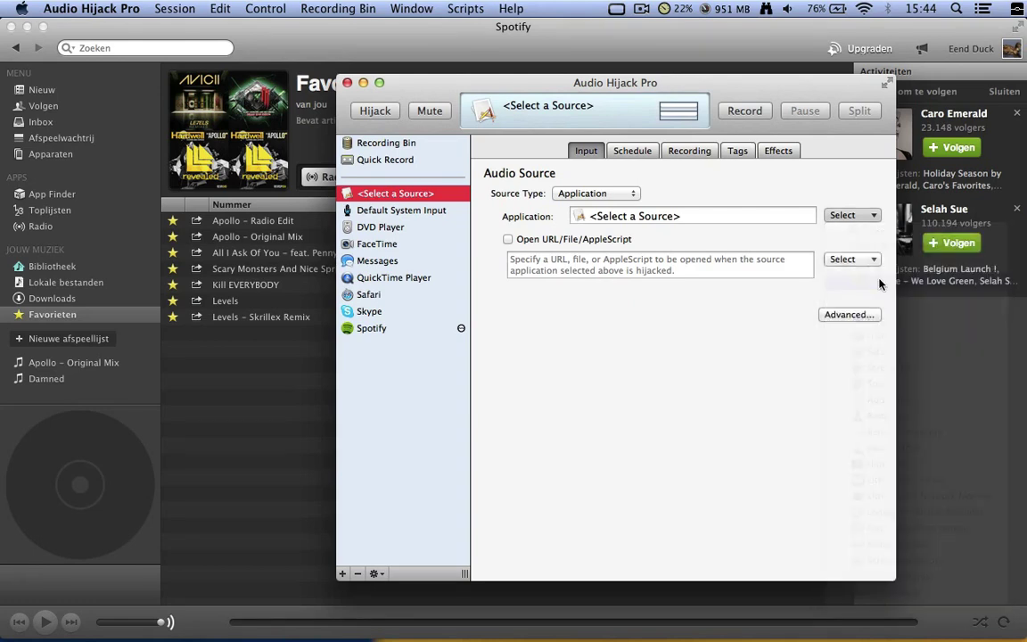
Step: Review the new Spotify session's schedule, recording, tags and effects settings
left_click(643, 150)
left_click(699, 151)
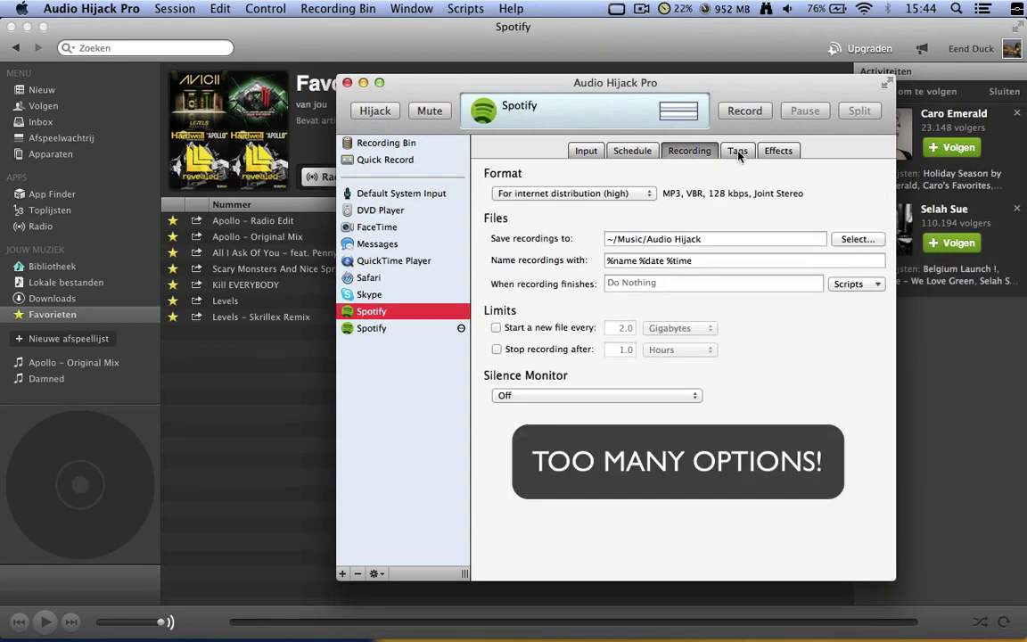
left_click(738, 156)
left_click(772, 151)
left_click(750, 156)
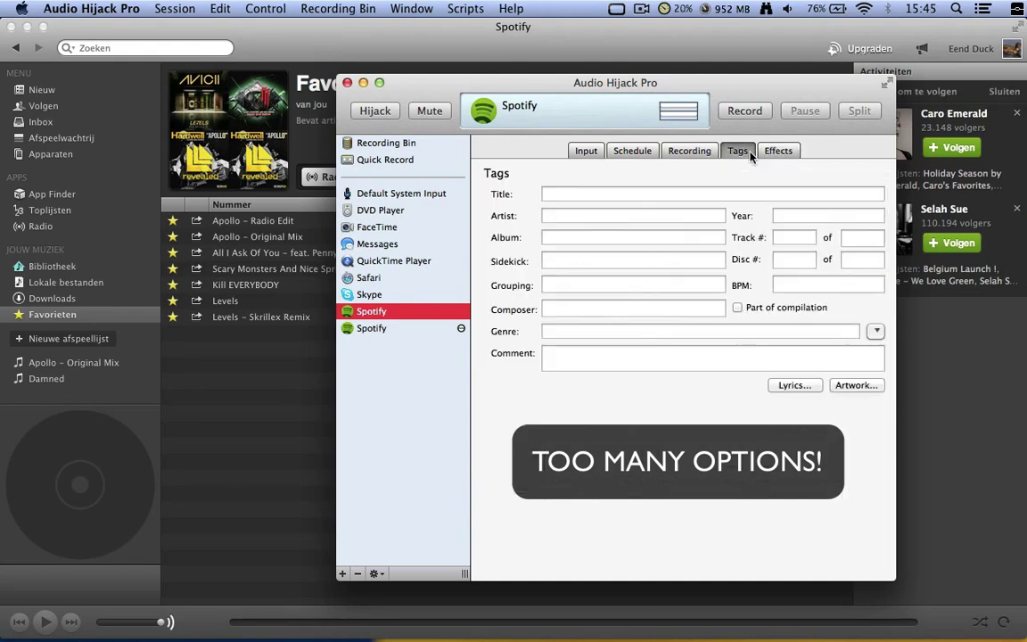
left_click(702, 151)
Step: Insert the 4FX Bass And Treble effect into the first slot of the new Spotify session's effects grid
left_click(776, 150)
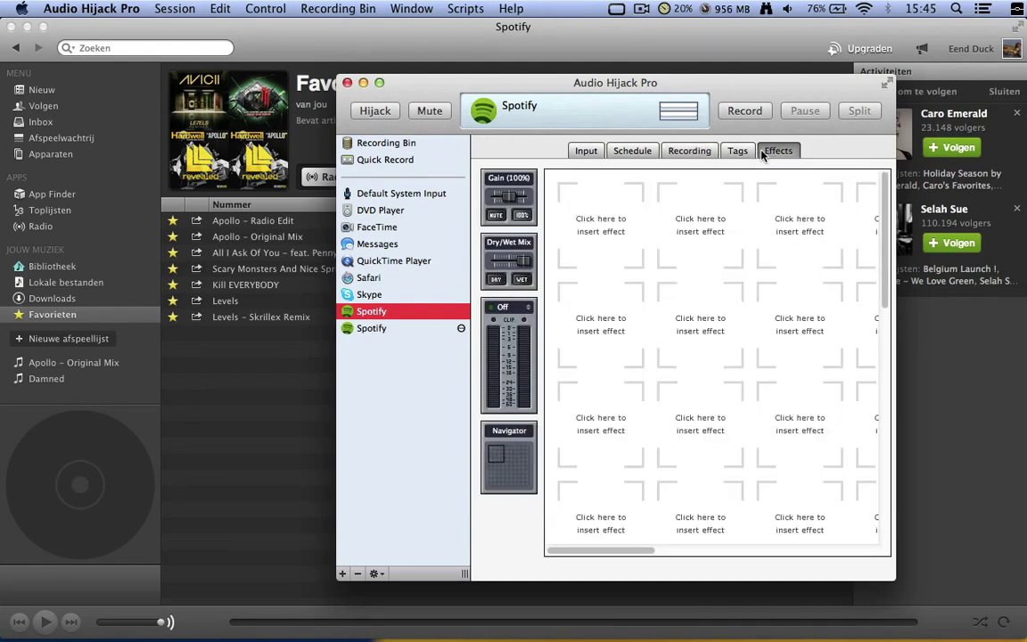
left_click(612, 230)
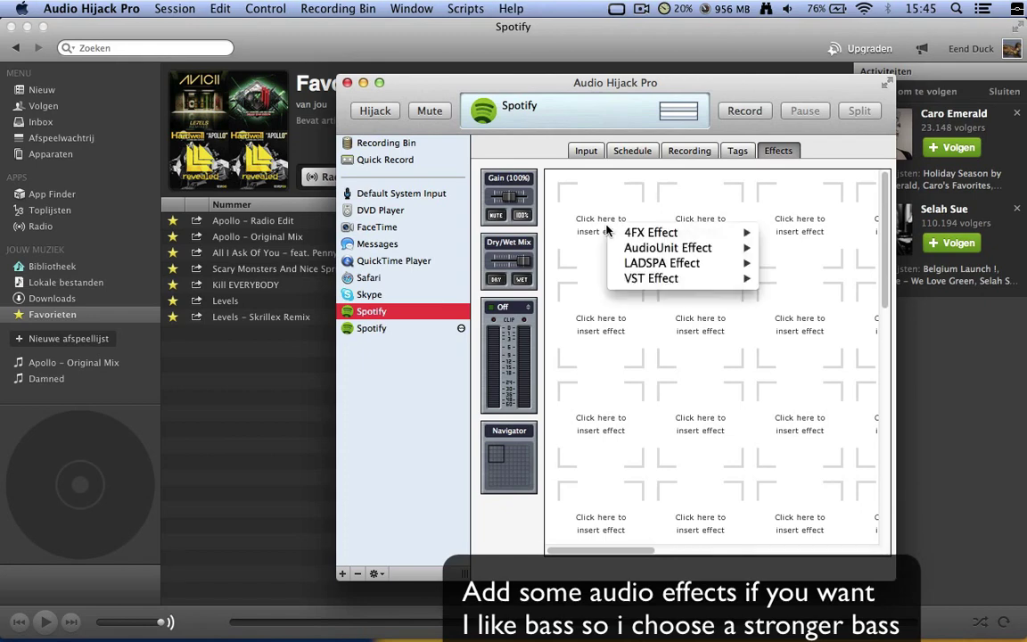
mouse_move(629, 234)
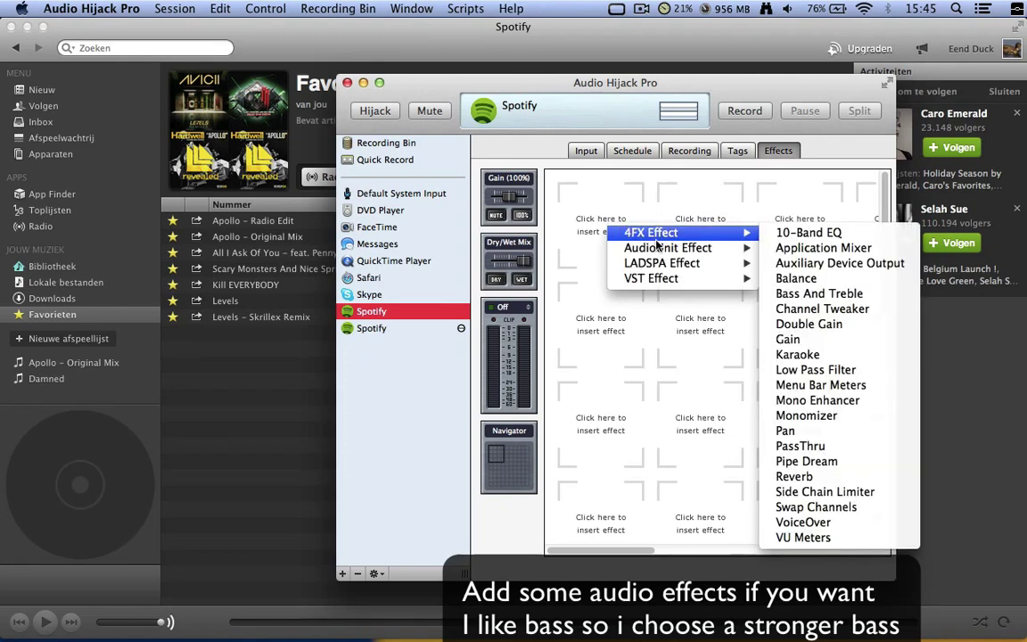
left_click(806, 294)
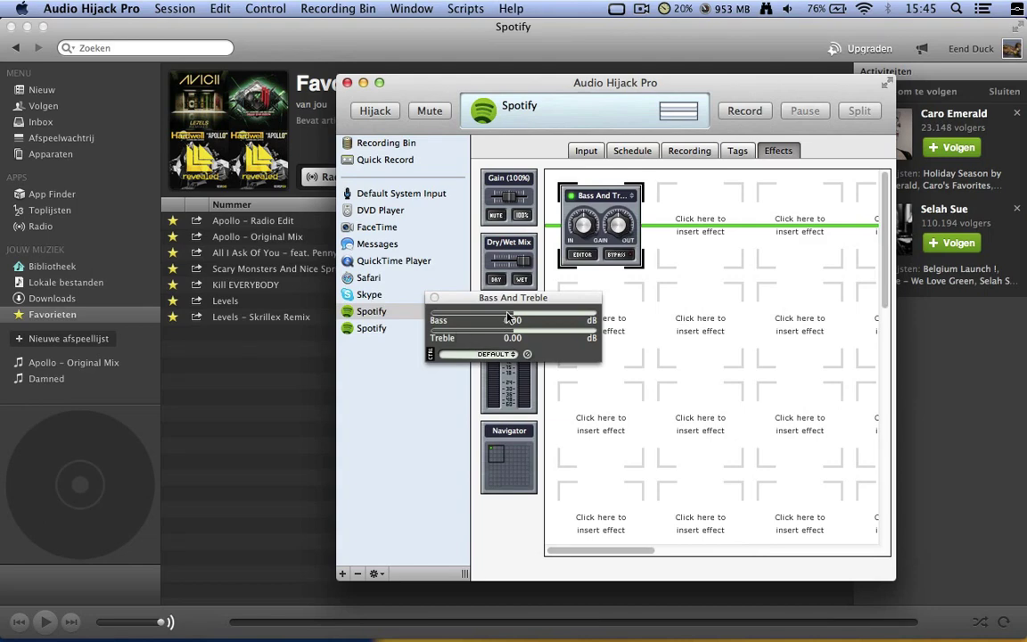
Step: Raise the Bass And Treble effect's bass to its maximum, keep the Default preset and close the effect's editor
left_click_drag(508, 317, 595, 309)
left_click(501, 355)
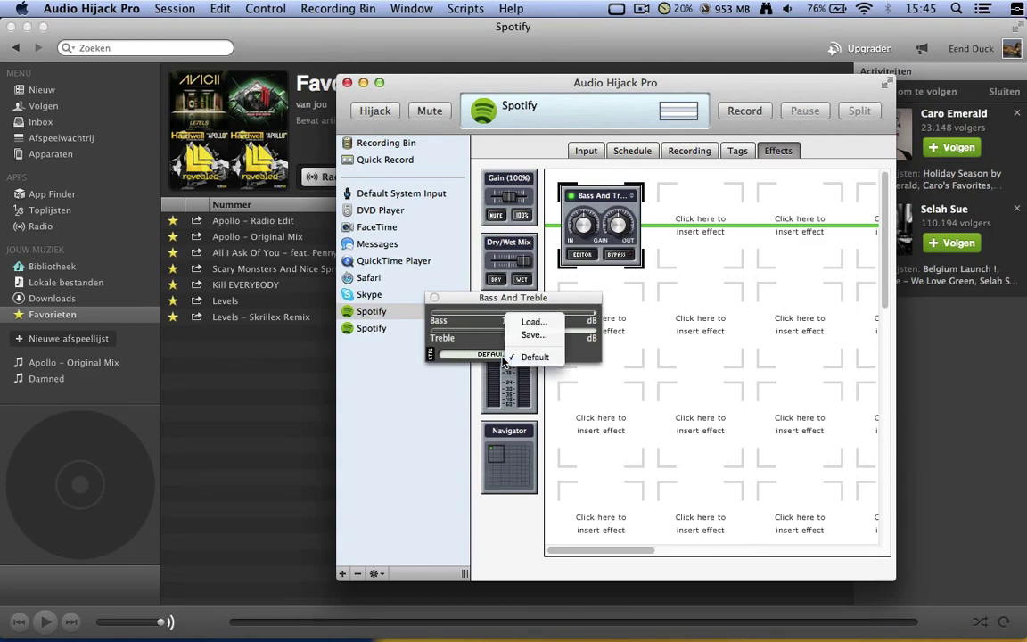
left_click(504, 361)
left_click(434, 297)
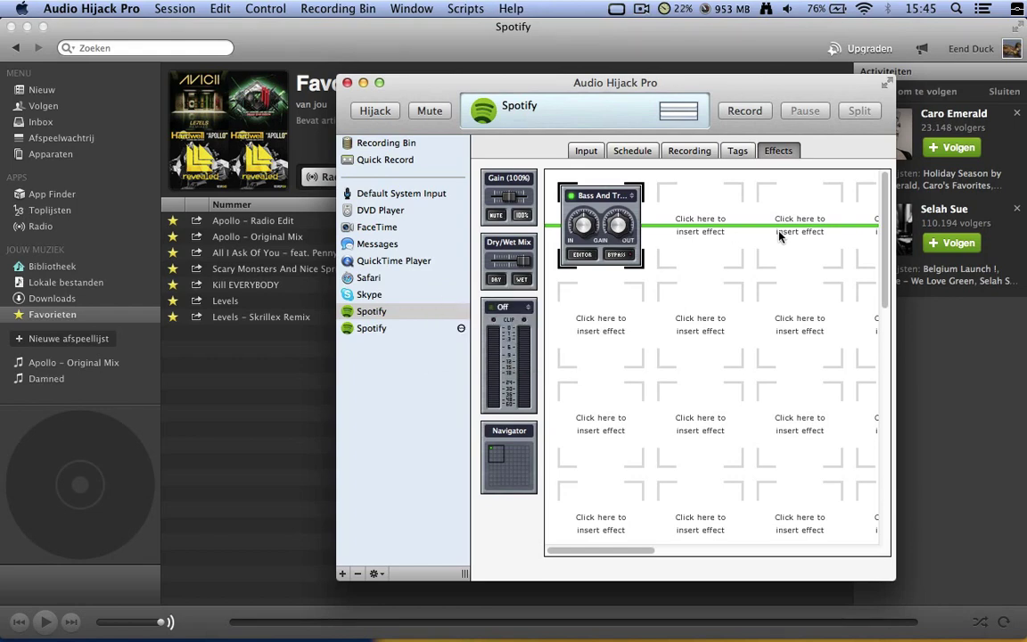
Step: Open the custom recording format for the Spotify session and choose AIFF with the 24-Bit type
left_click(693, 153)
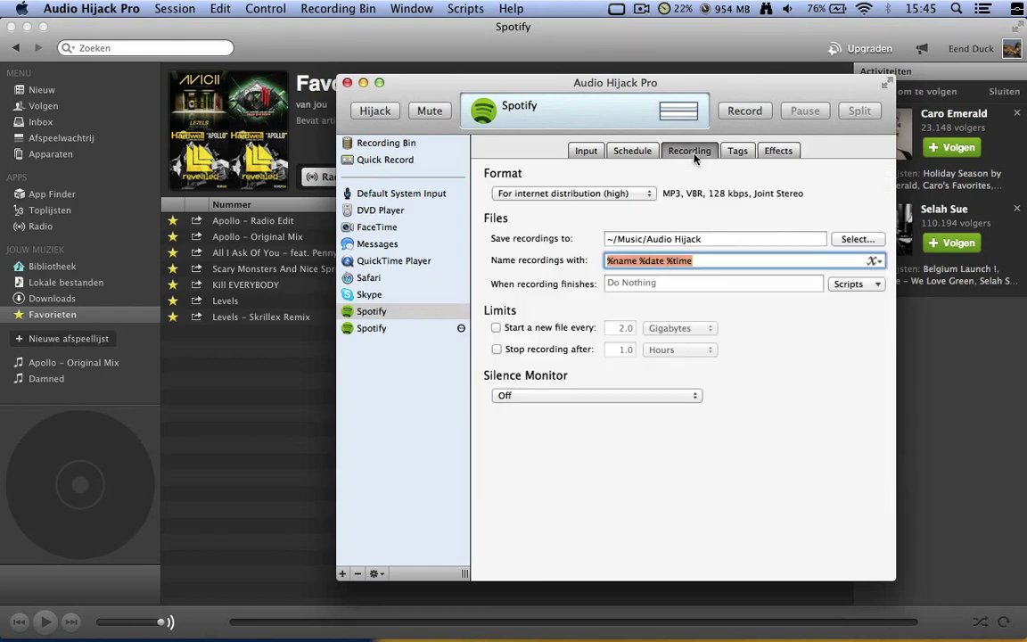
left_click(630, 192)
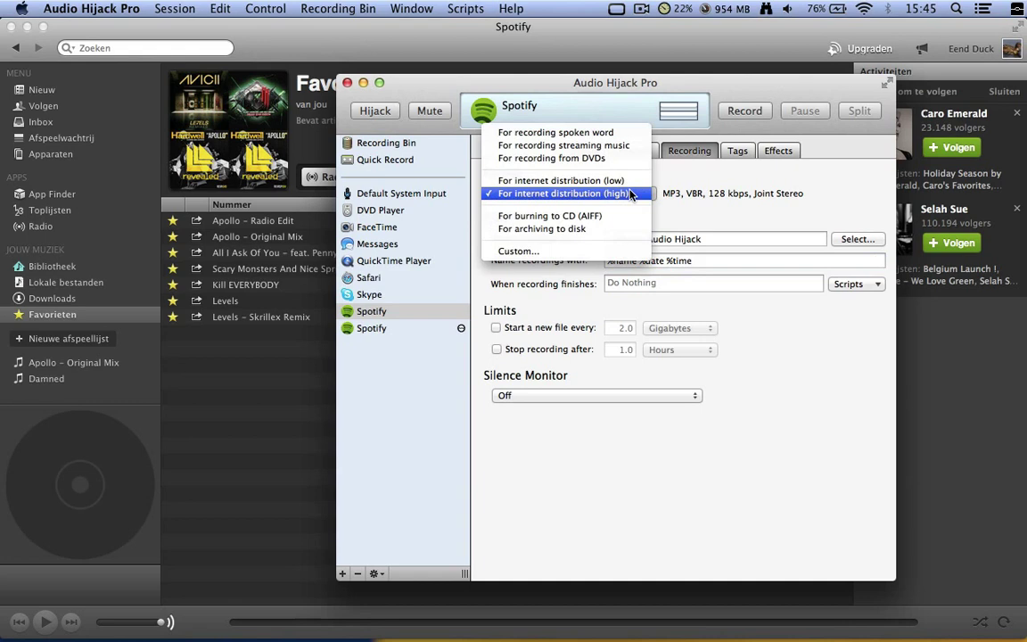
left_click(605, 252)
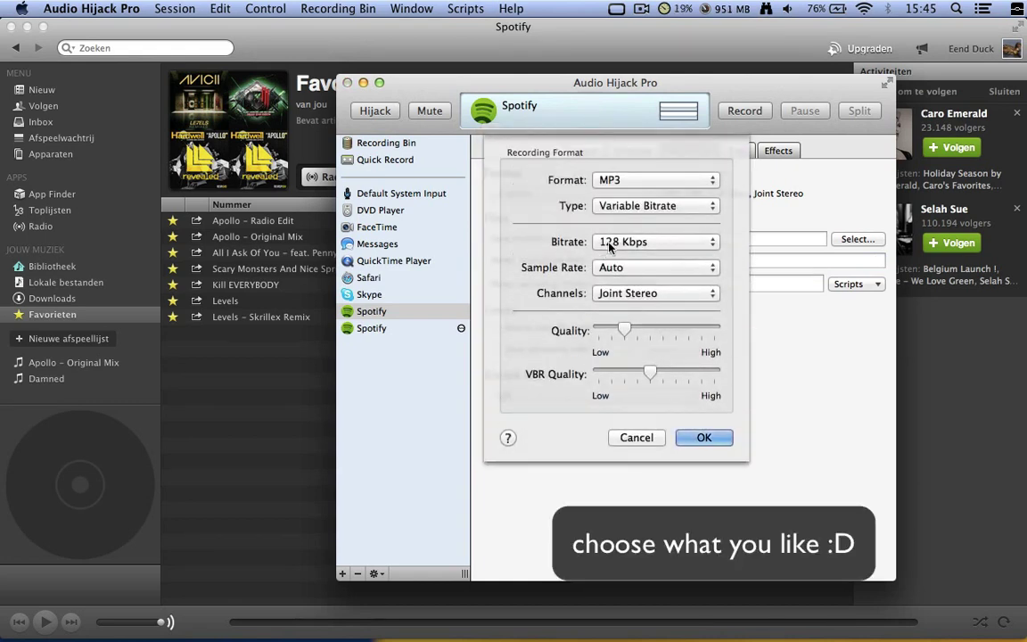
left_click(651, 183)
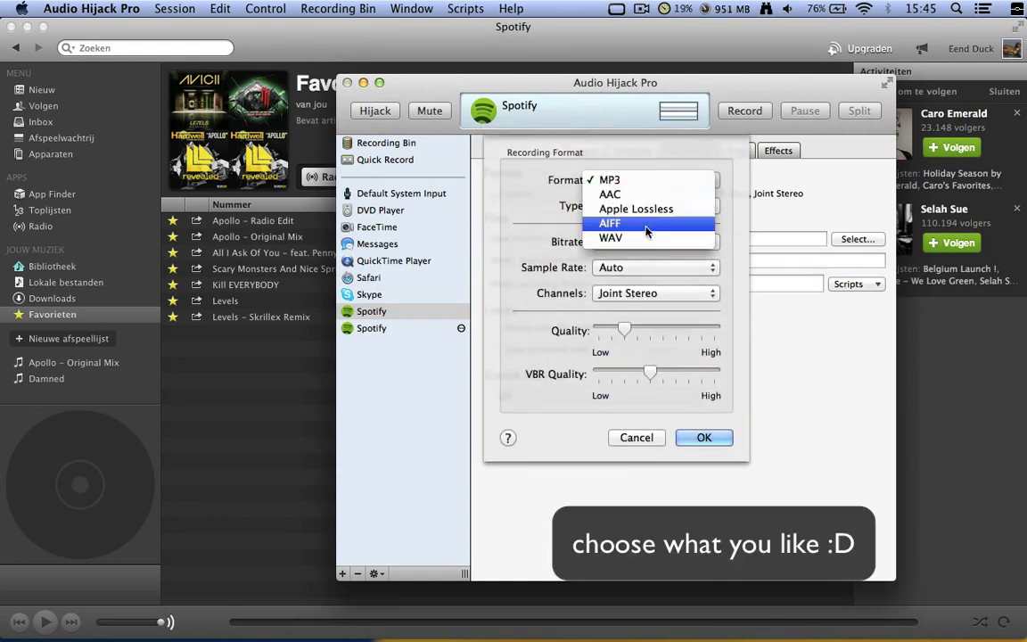
left_click(646, 230)
left_click(643, 206)
left_click(644, 209)
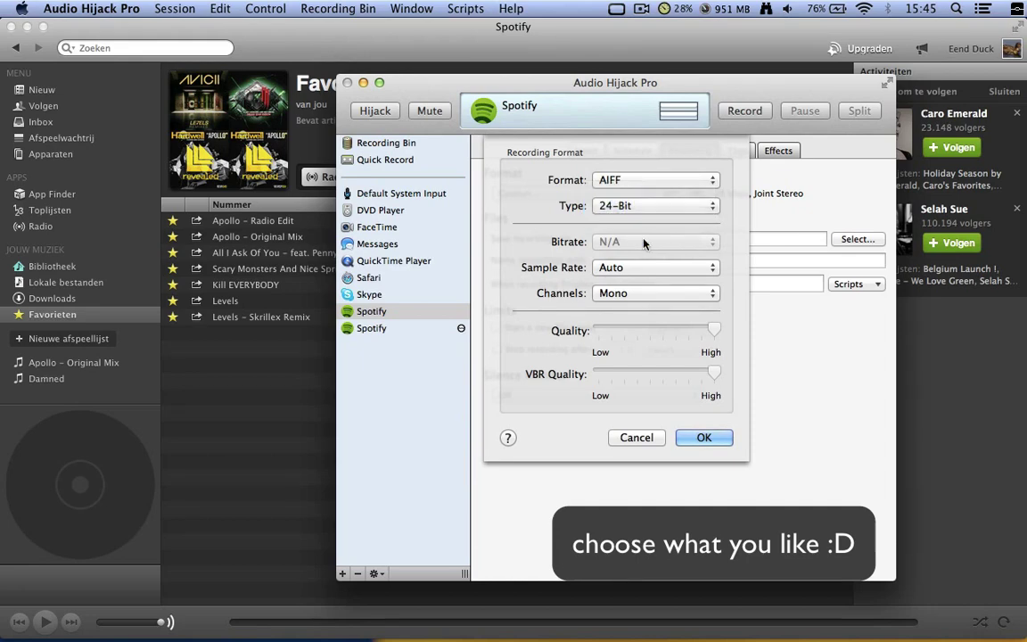
Step: Keep the recording's sample rate on Auto and set its channels to Stereo
left_click(642, 266)
left_click(642, 267)
left_click(645, 286)
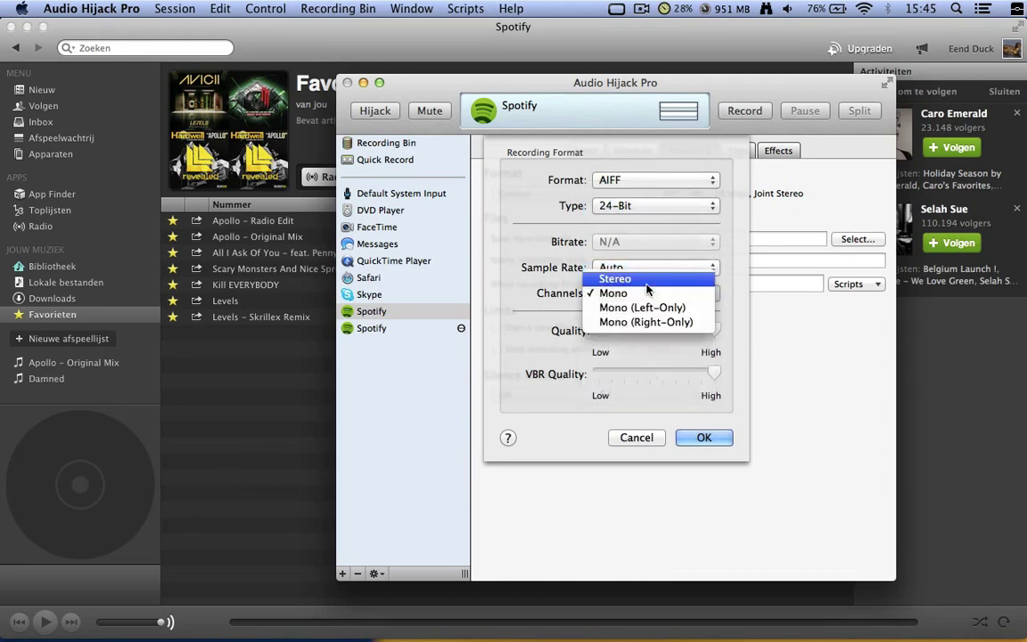
left_click(641, 279)
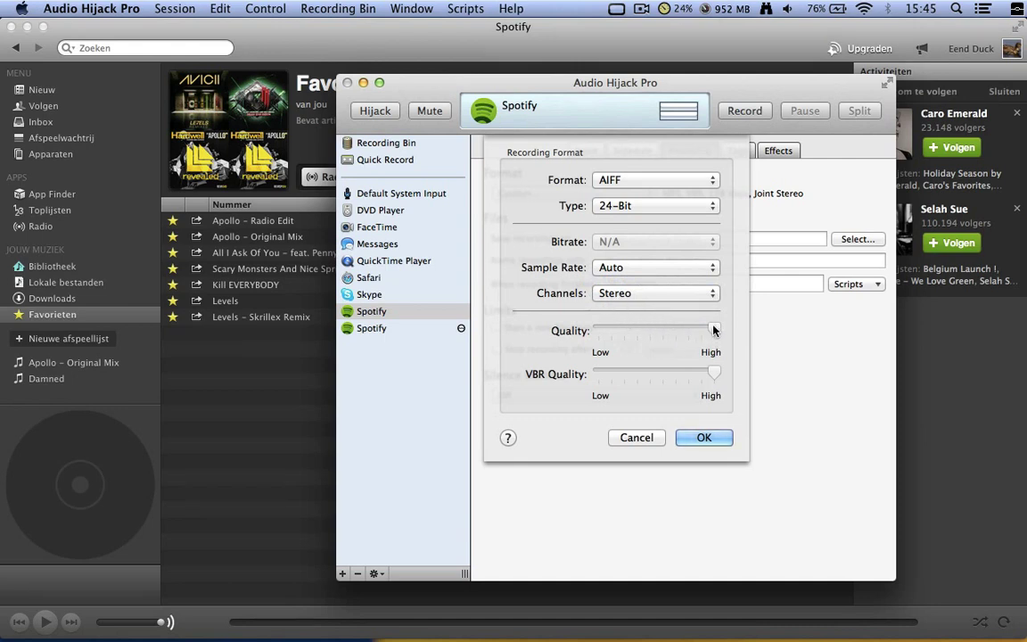
Step: Try WAV as the recording format and replace it with MP3 using the Constant Bitrate type
left_click(653, 181)
left_click(649, 195)
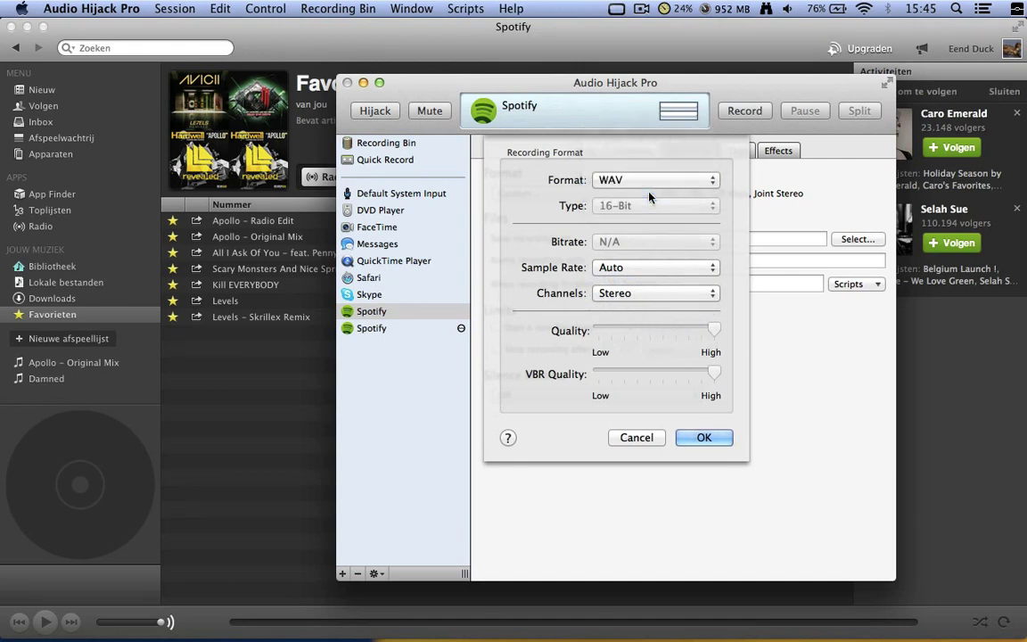
left_click(657, 175)
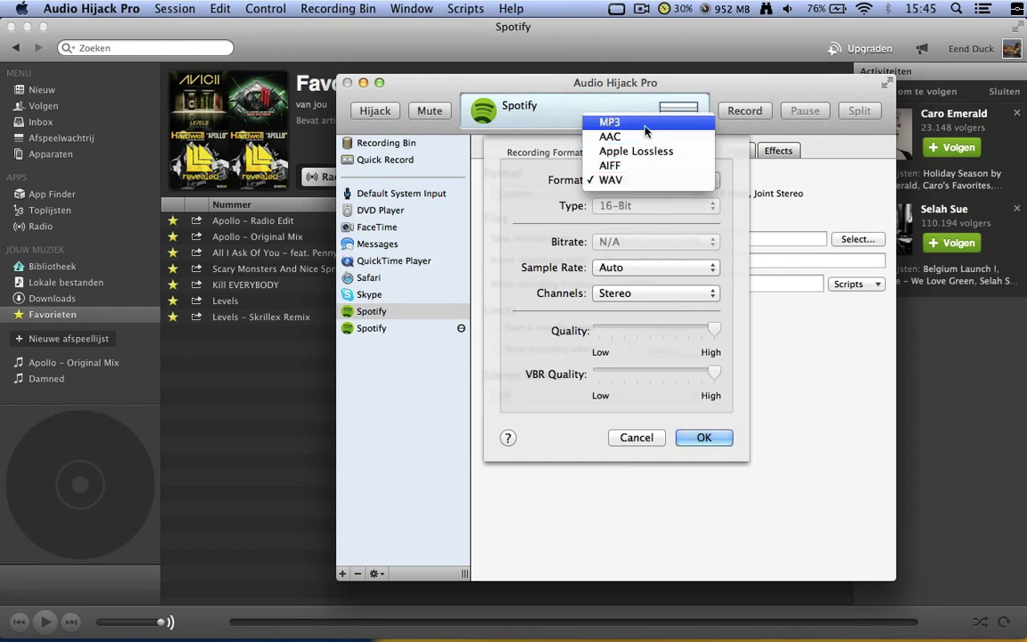
left_click(647, 126)
left_click(678, 206)
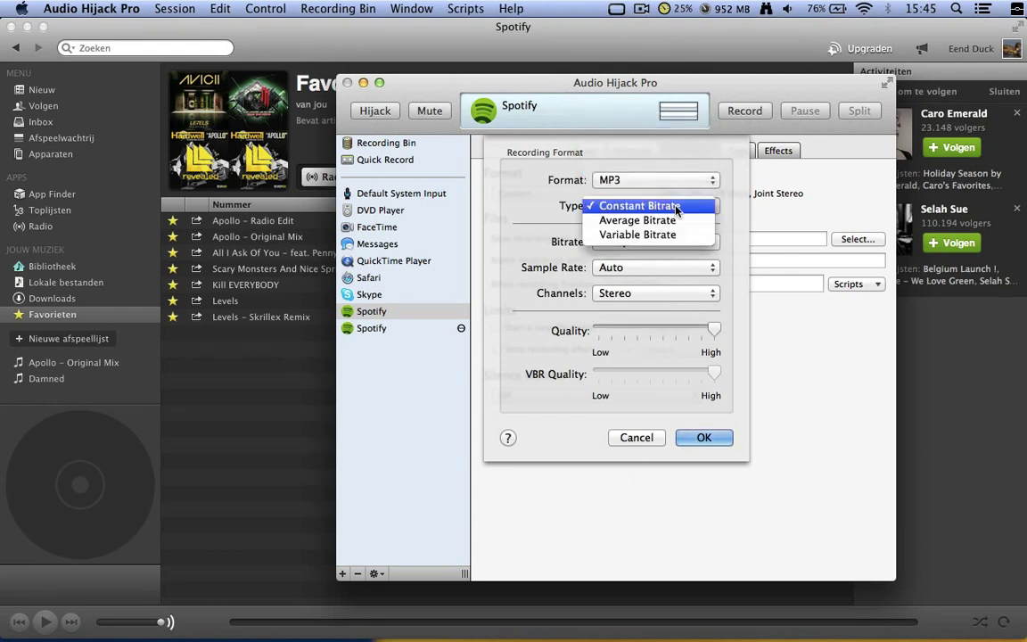
left_click(678, 207)
Step: Set the MP3 recording's bitrate to 80 Kbps, keeping the sample rate on Auto and the channels on Stereo
left_click(677, 241)
left_click(677, 242)
left_click(675, 268)
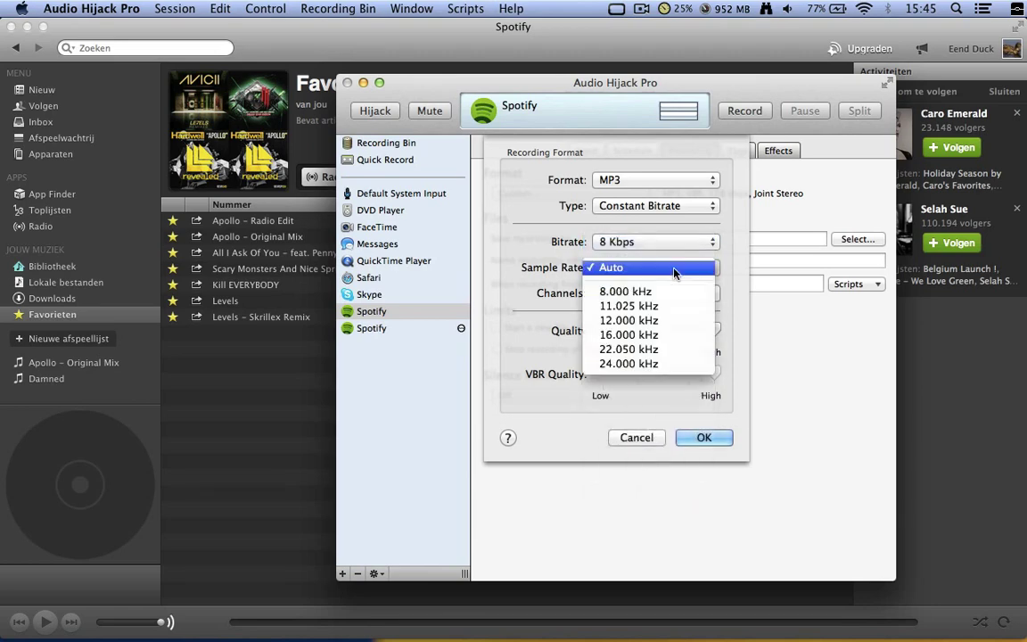
left_click(674, 269)
left_click(674, 295)
left_click(674, 295)
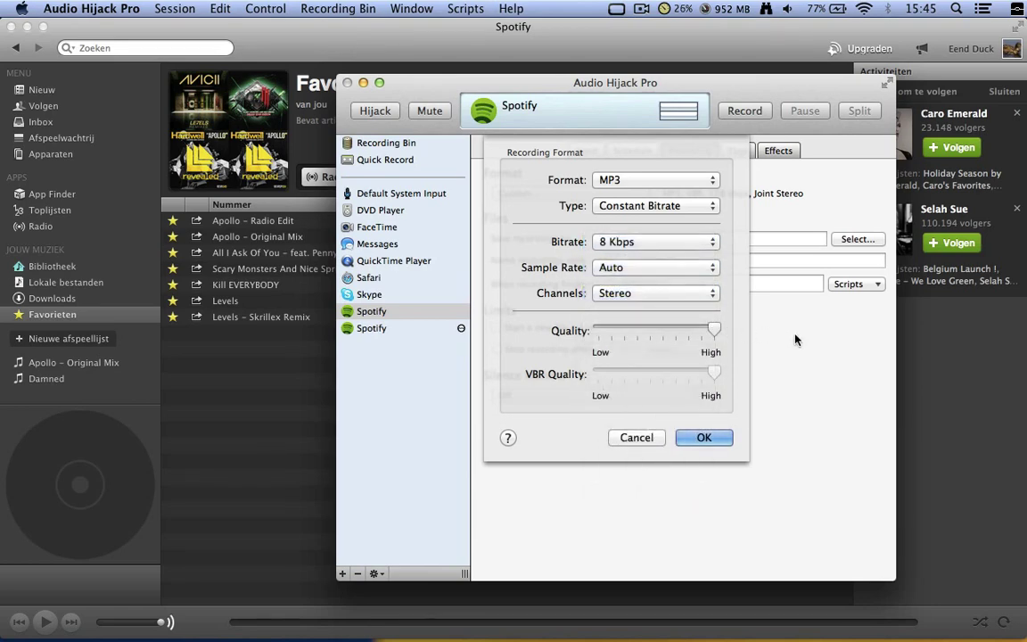
left_click(689, 243)
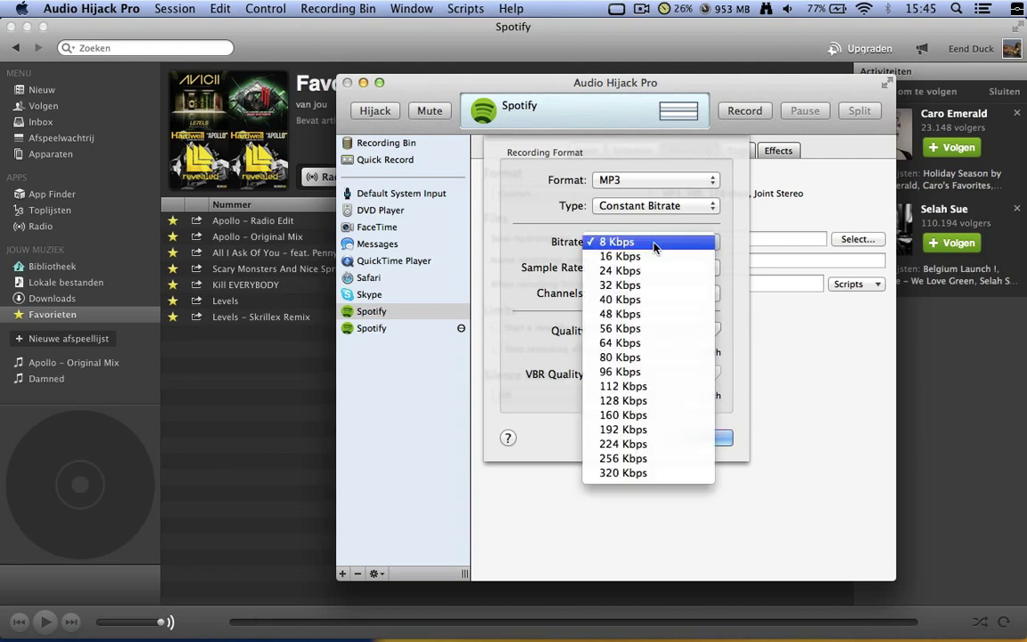
left_click(629, 358)
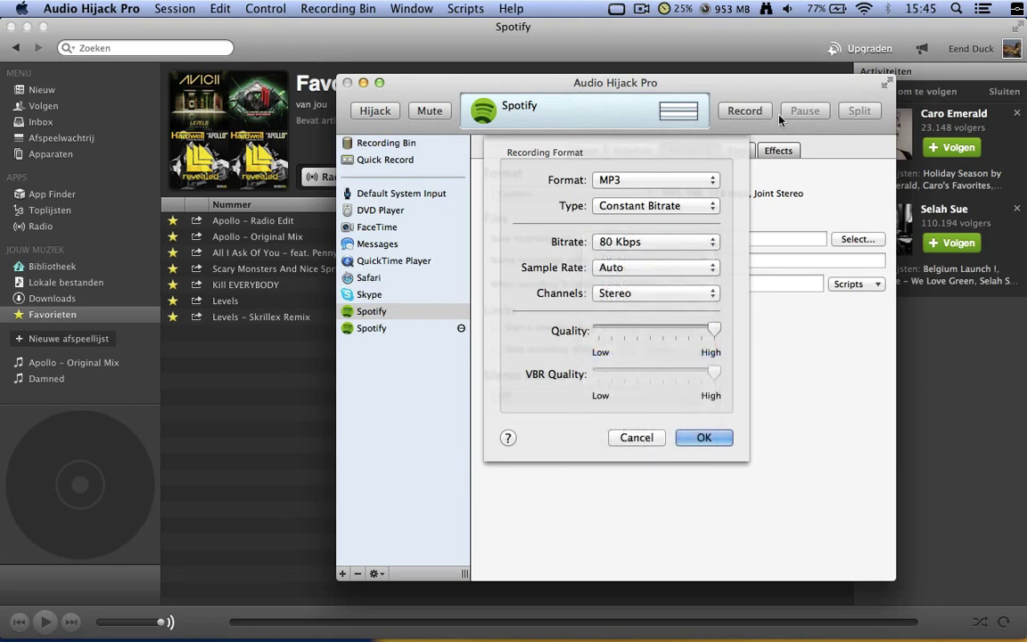
Step: Set the recording format to WAV and apply the custom format settings
left_click(639, 180)
left_click(648, 238)
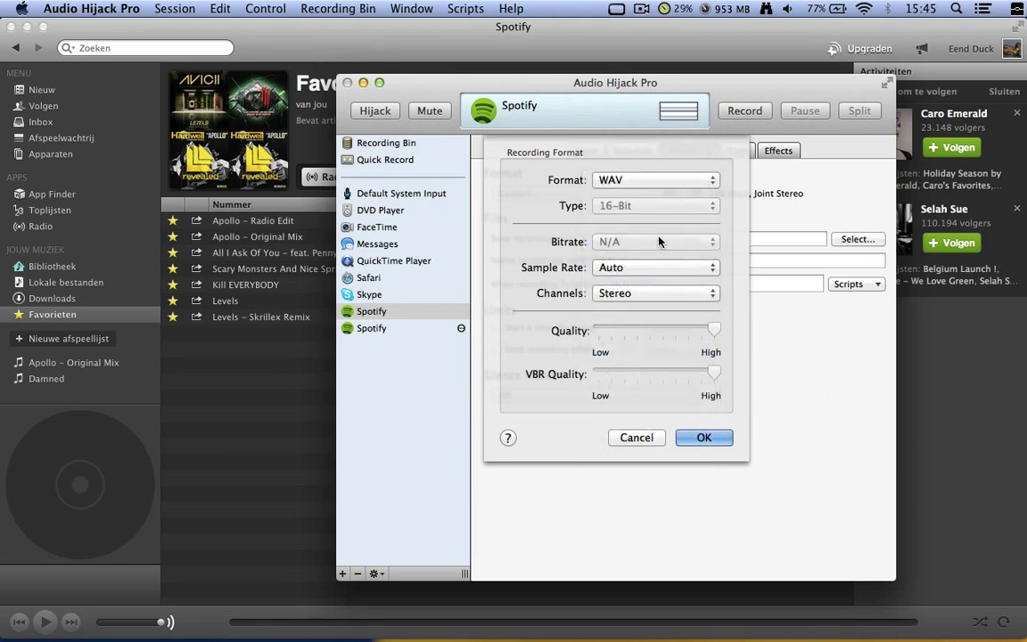
left_click(701, 440)
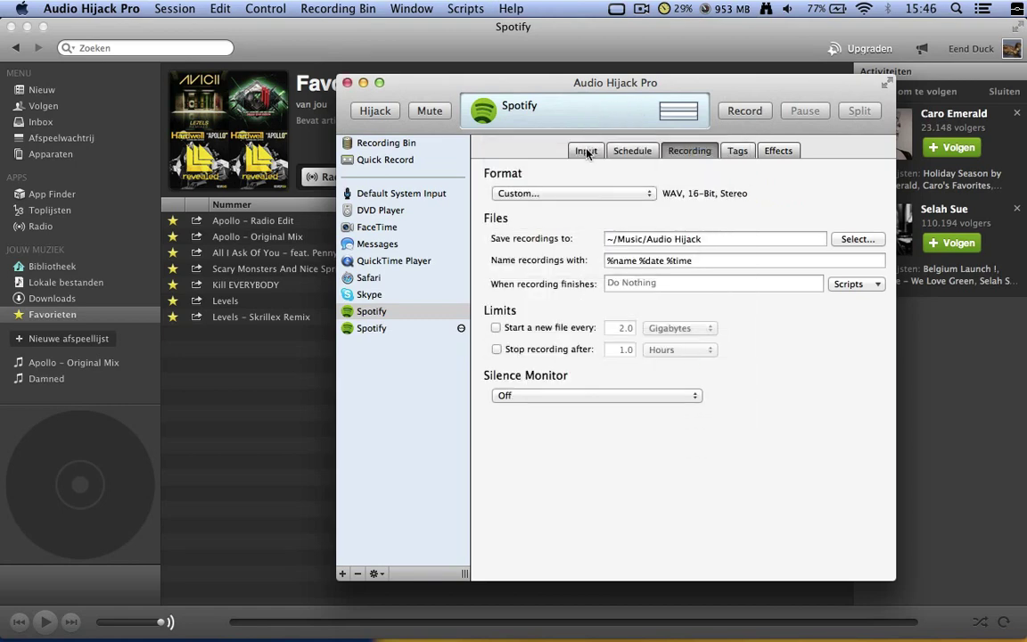
Step: Review the session's input, schedule and recording settings, including the variables available for naming recordings
left_click(585, 150)
left_click(628, 151)
left_click(681, 150)
triple_click(793, 260)
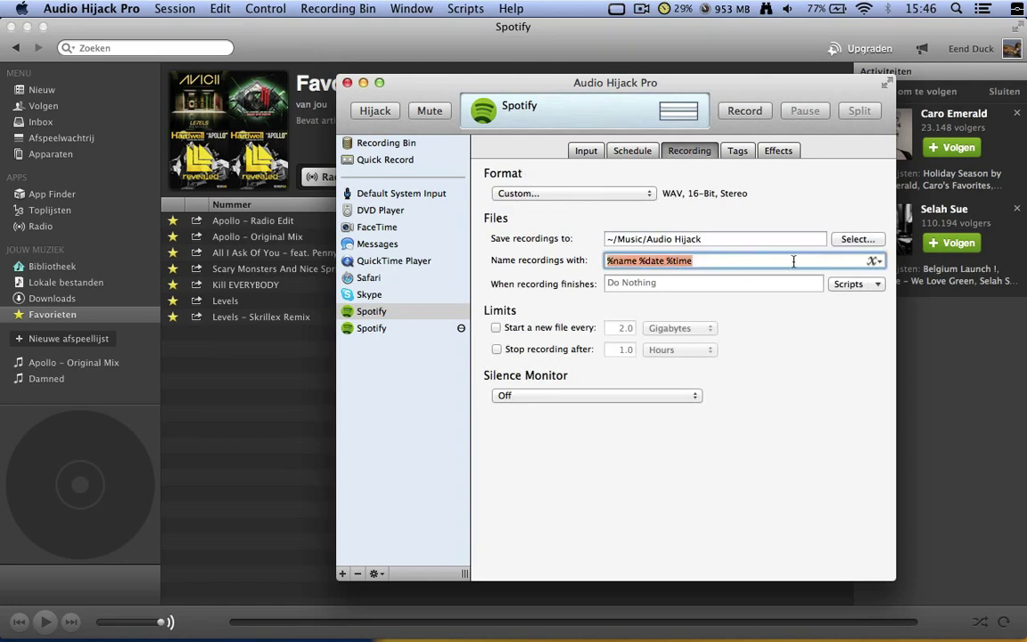
left_click(871, 262)
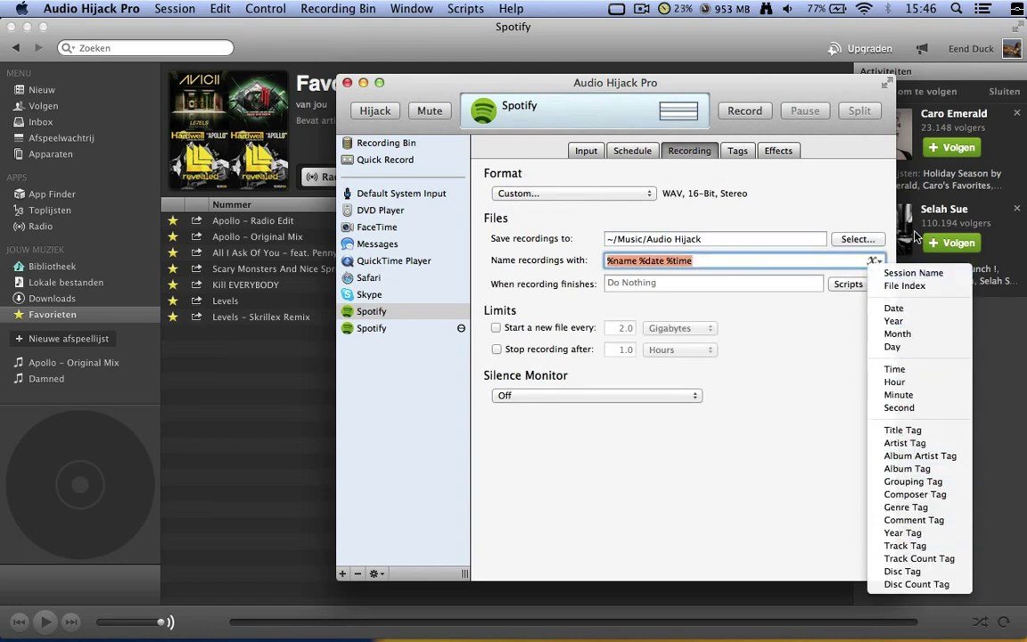
left_click(814, 304)
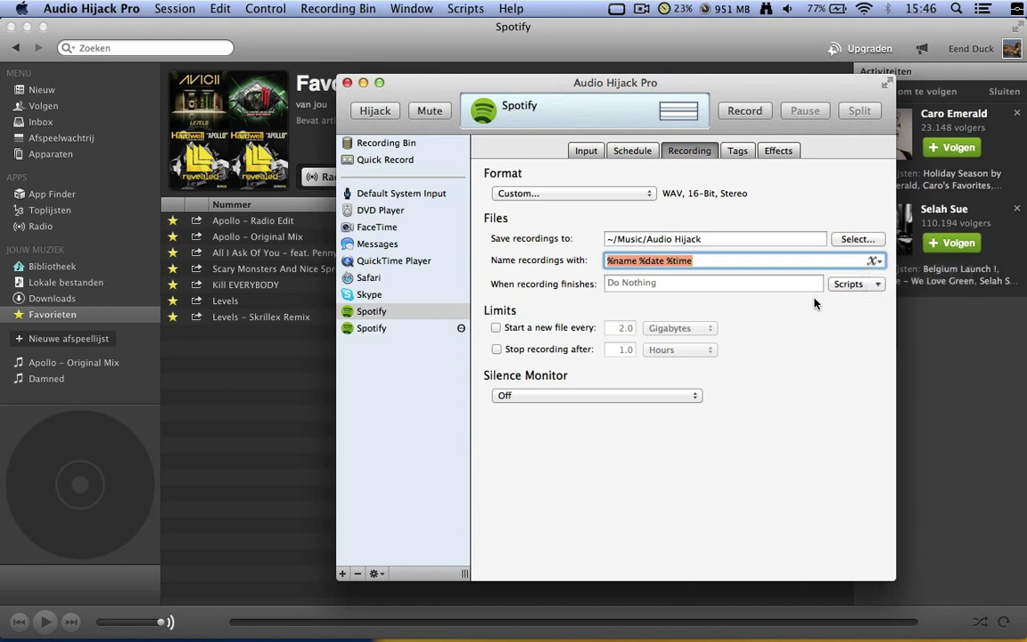
left_click(586, 150)
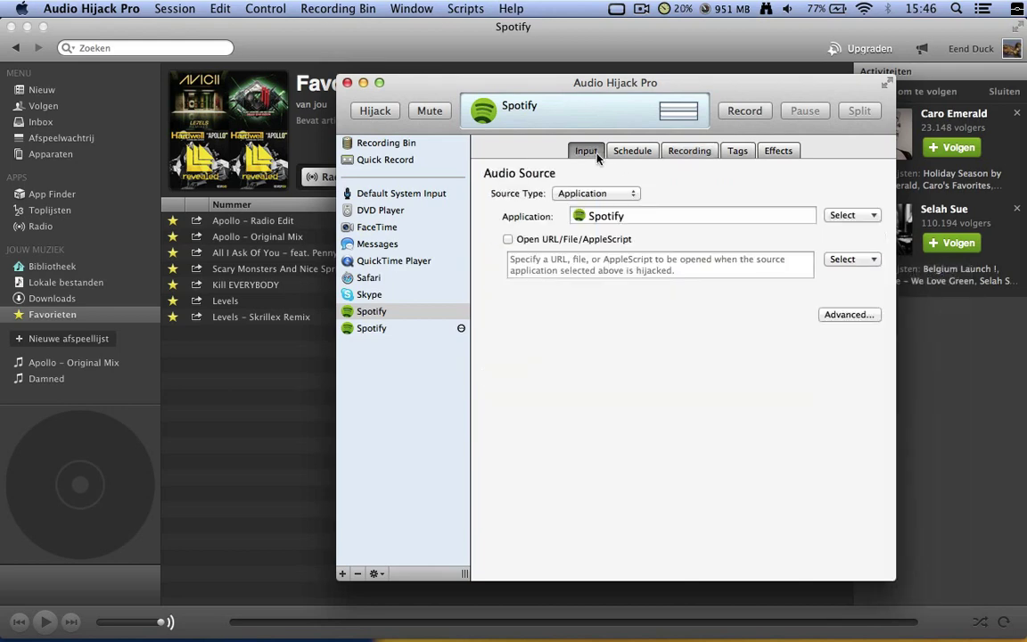
Step: Switch to Spotify, play "Apollo - Radio Edit" from Favorieten, rewind it to the start and pause it
left_click(260, 417)
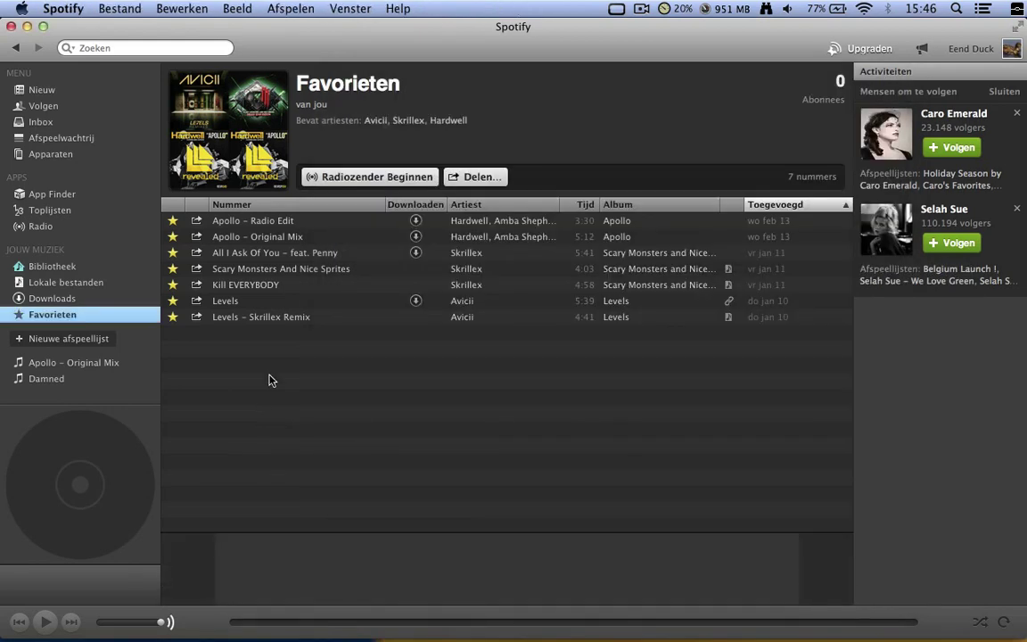
double_click(300, 222)
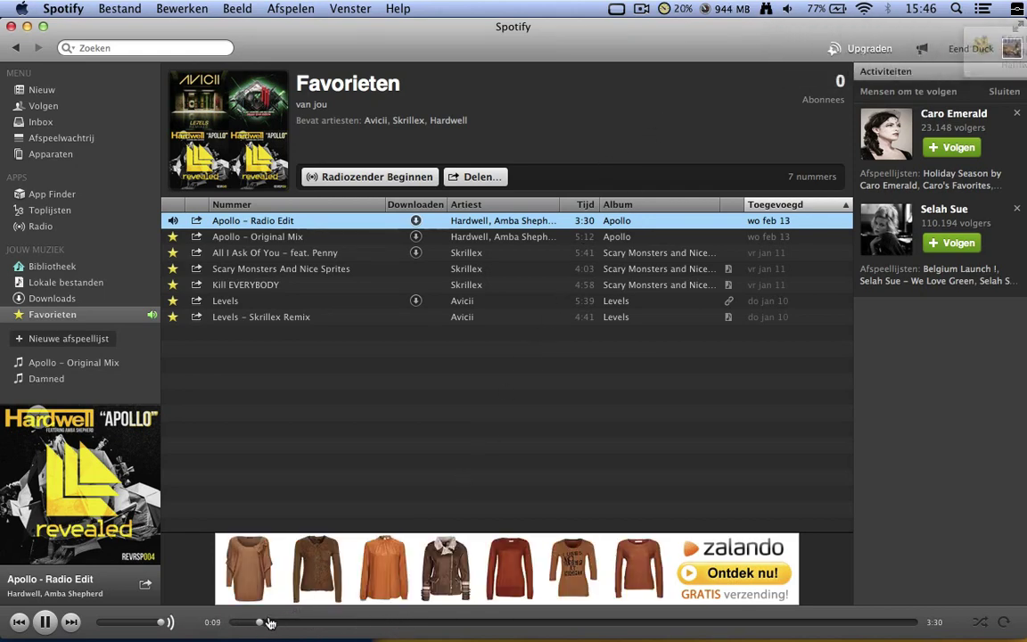
left_click_drag(268, 627, 210, 619)
key("space")
Step: Start recording the Spotify session in Audio Hijack Pro, start the paused song in Spotify and return to Audio Hijack Pro
key("ctrl+Up")
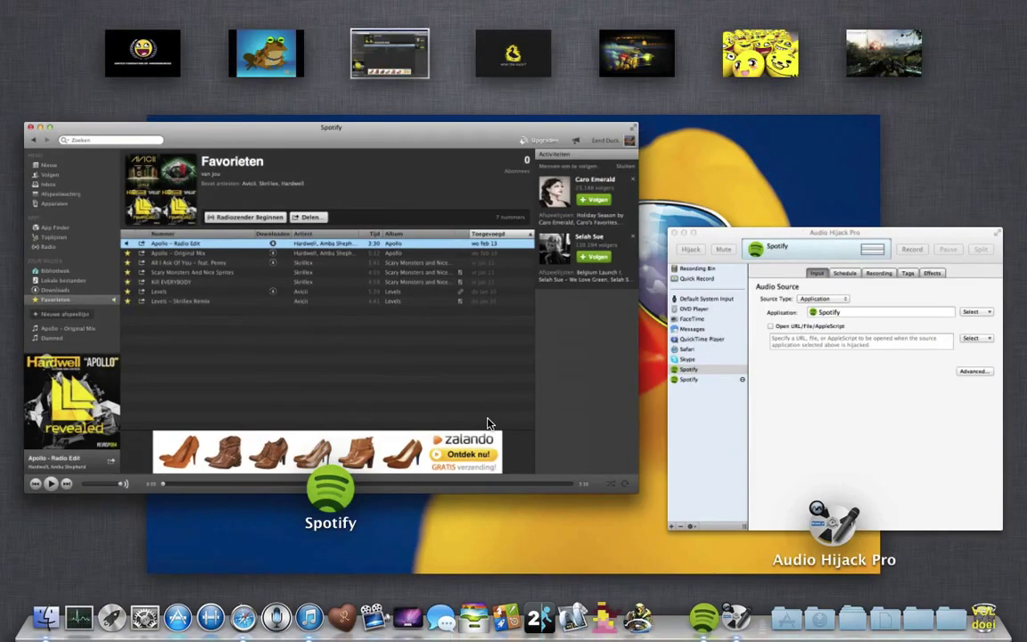
left_click(714, 305)
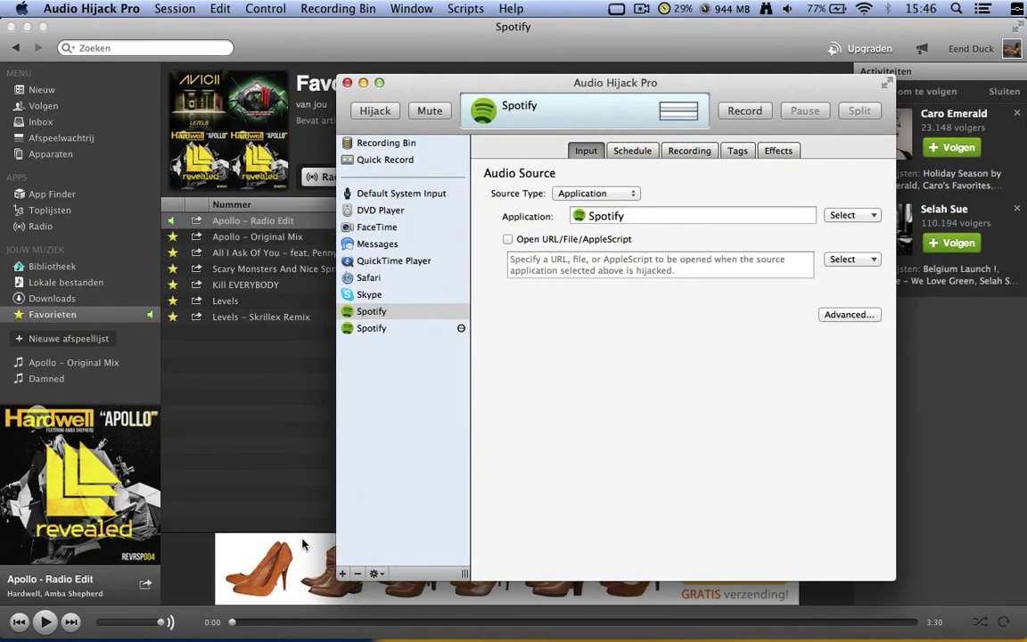
left_click(741, 112)
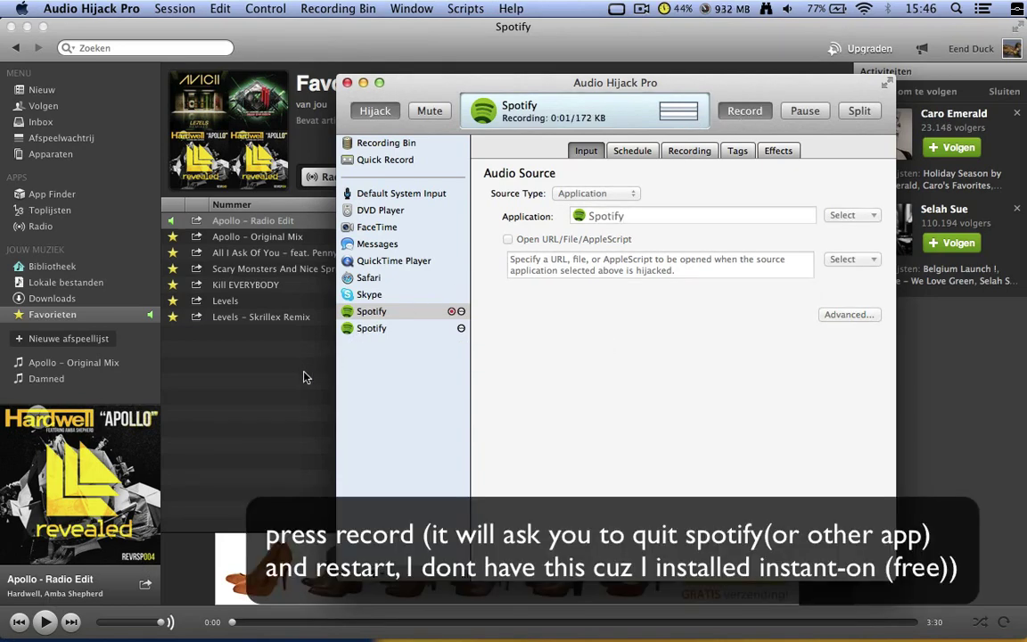
left_click(303, 379)
key("space")
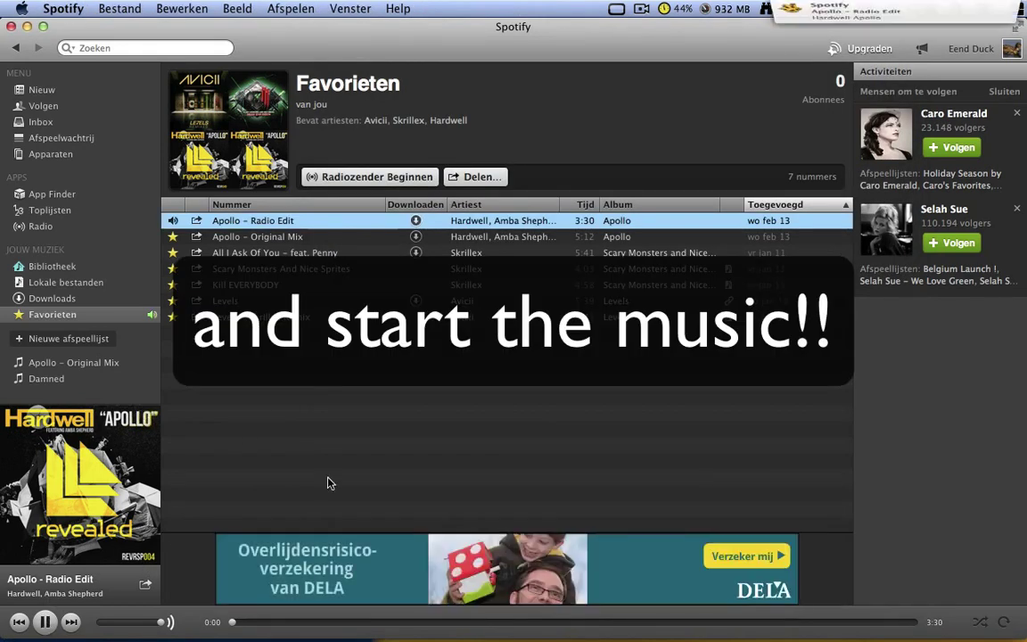
key("ctrl+Up")
left_click(720, 290)
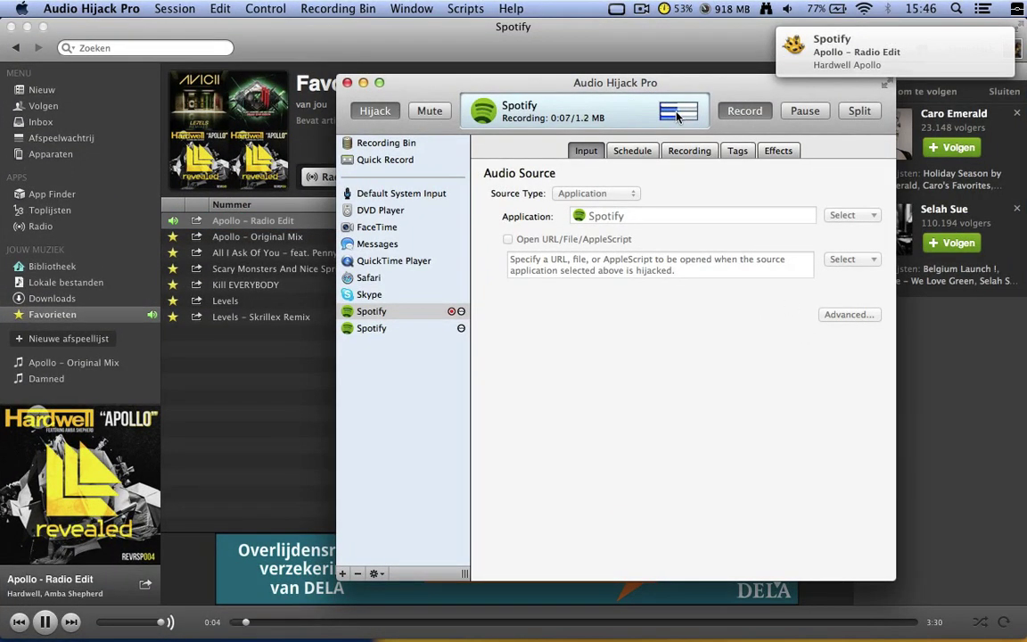
left_click(641, 11)
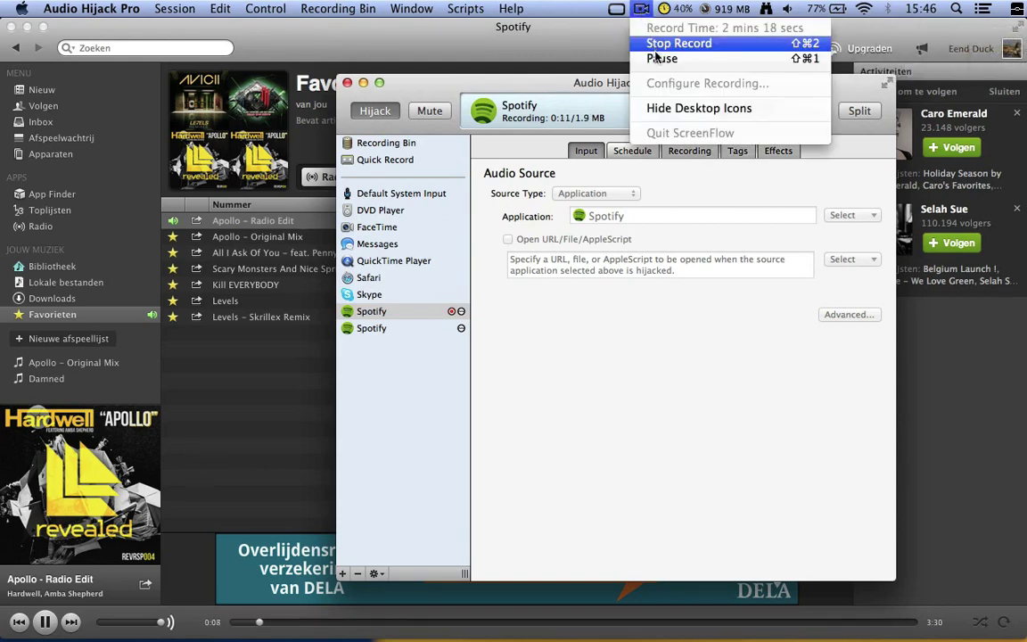
left_click(662, 58)
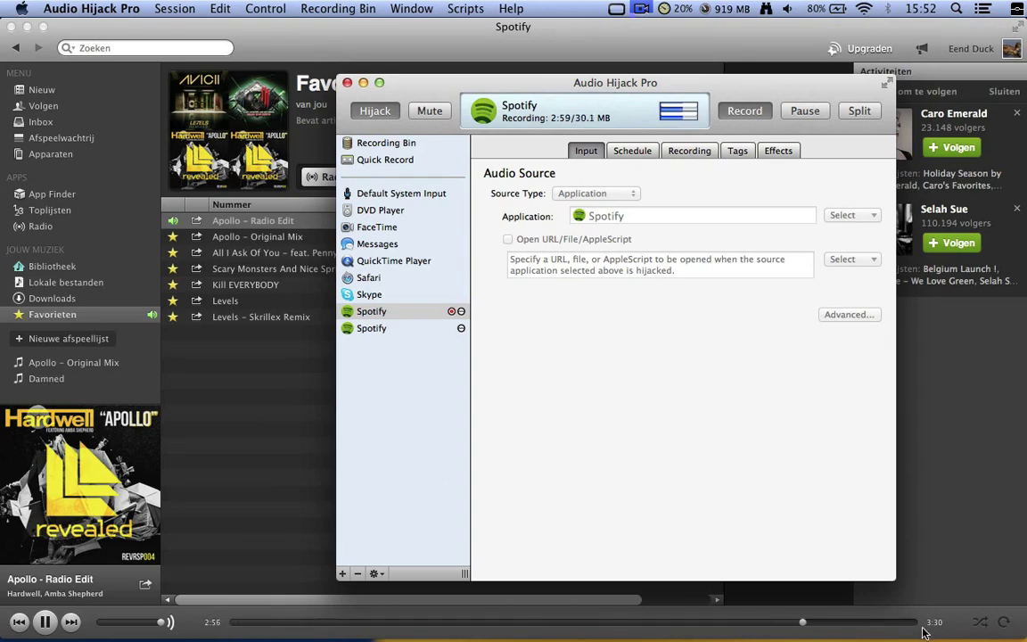
Step: Skip the Spotify song to about 3:24 and stop the recording in Audio Hijack Pro
left_click(887, 623)
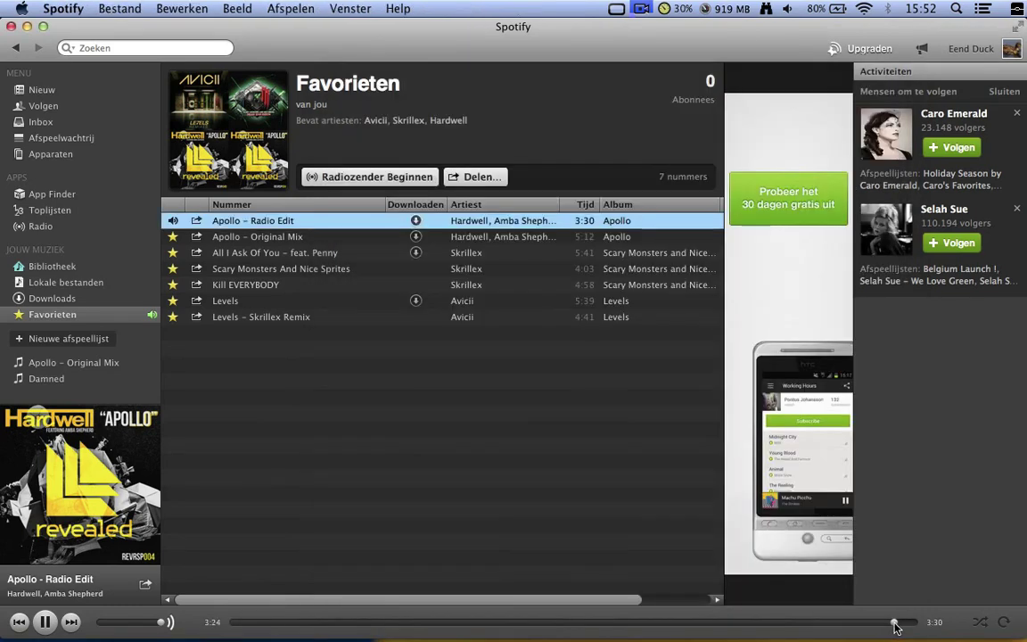
key("ctrl+Up")
left_click(807, 468)
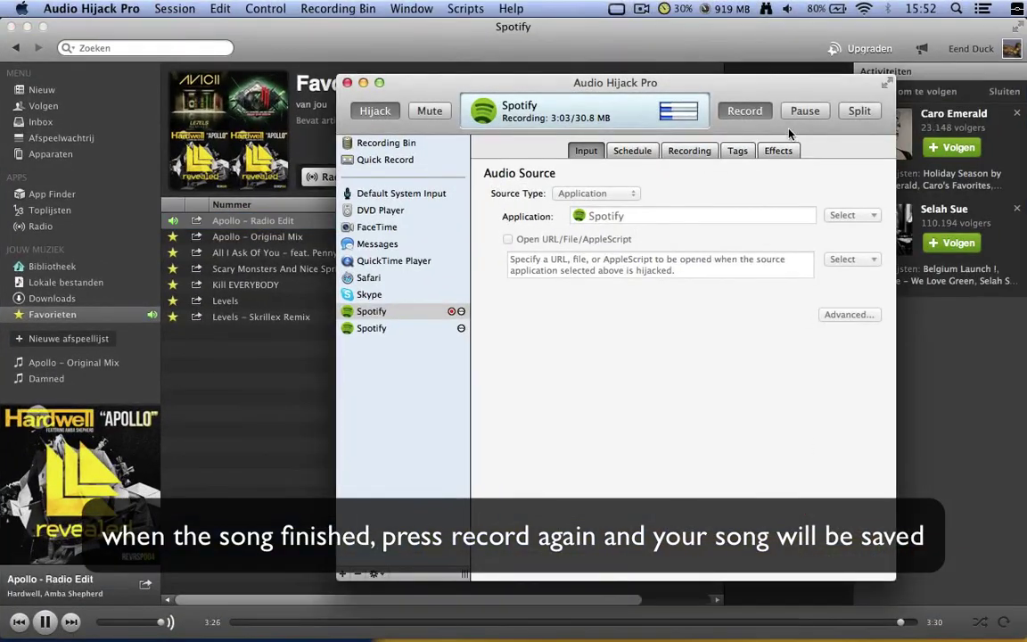
left_click(757, 117)
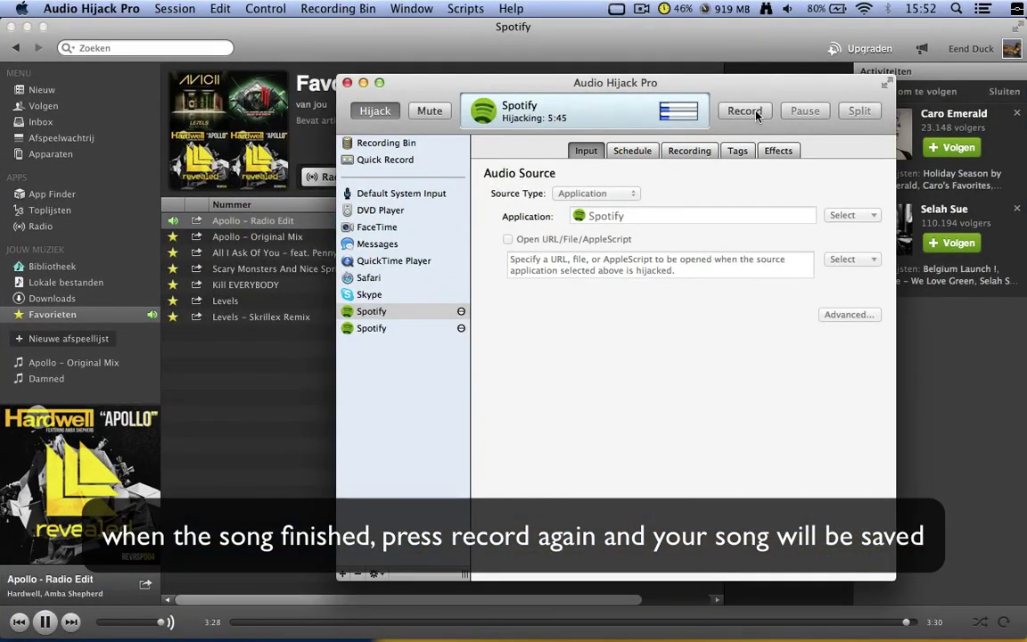
left_click(373, 145)
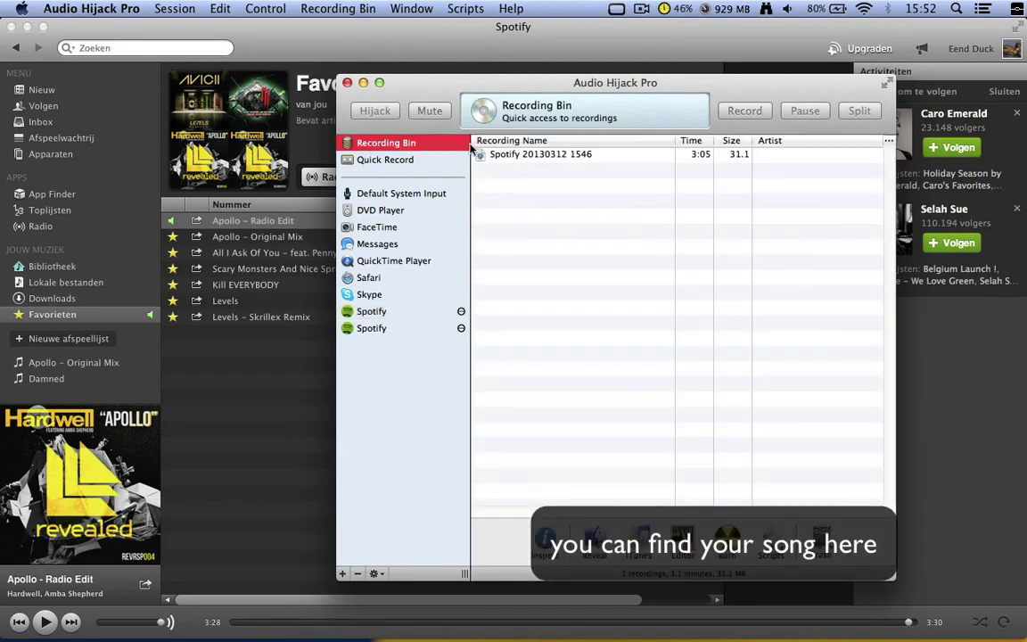
right_click(521, 157)
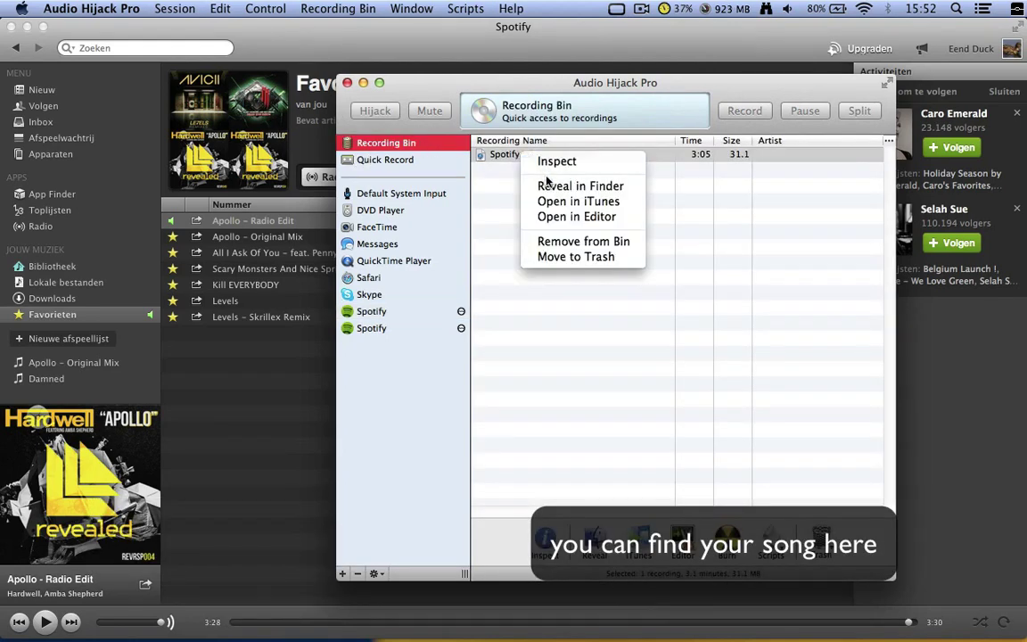
left_click(548, 187)
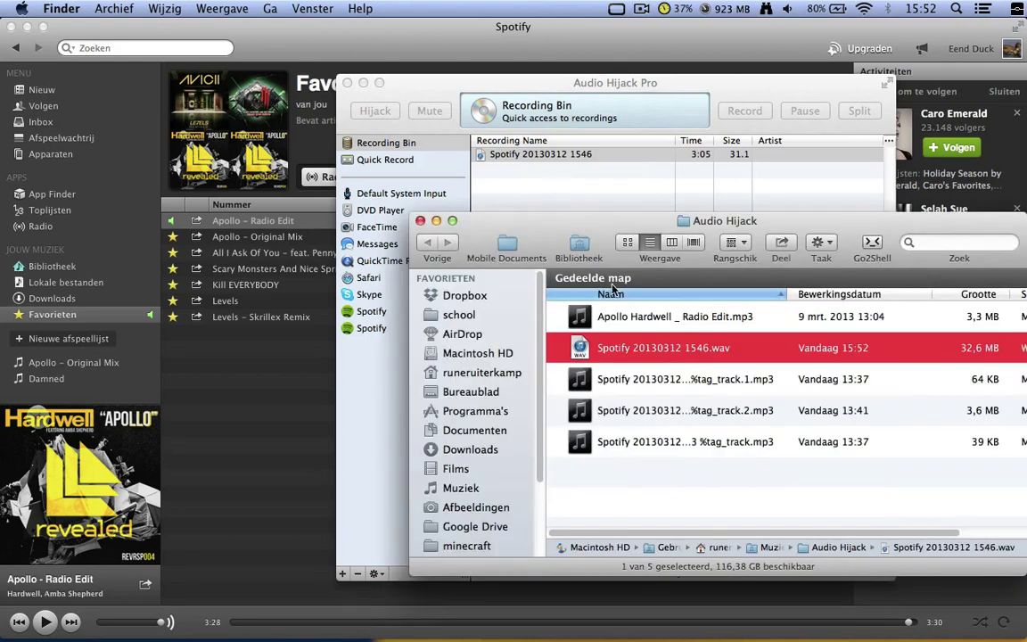
Step: Play "Spotify 20130312 1546.wav" from Finder in iTunes and bring the iTunes window into view
double_click(628, 350)
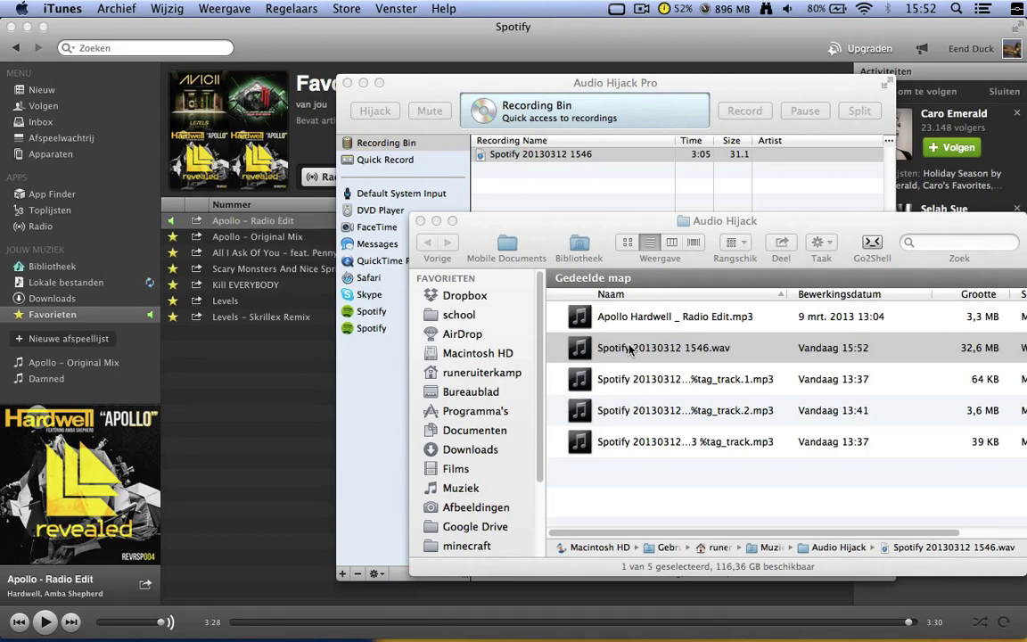
key("F3")
key("F3")
key("F12")
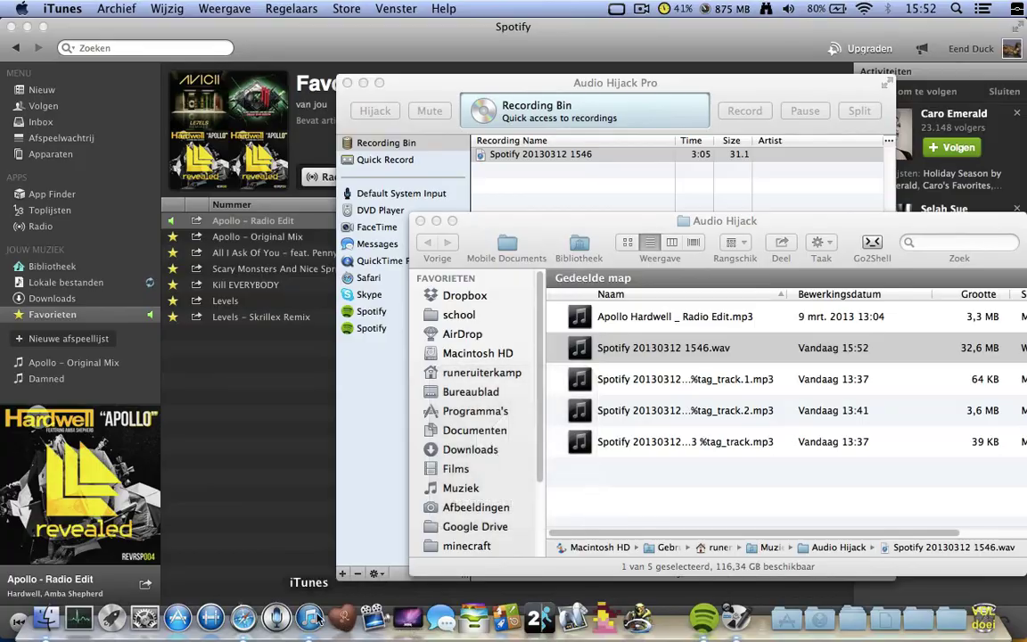
left_click(286, 558)
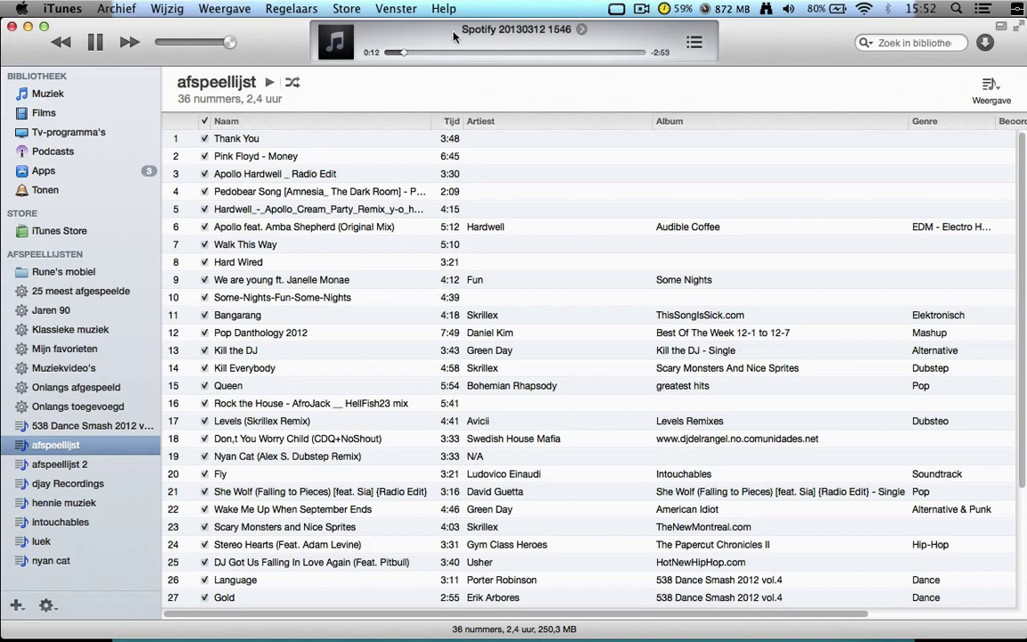
left_click(582, 29)
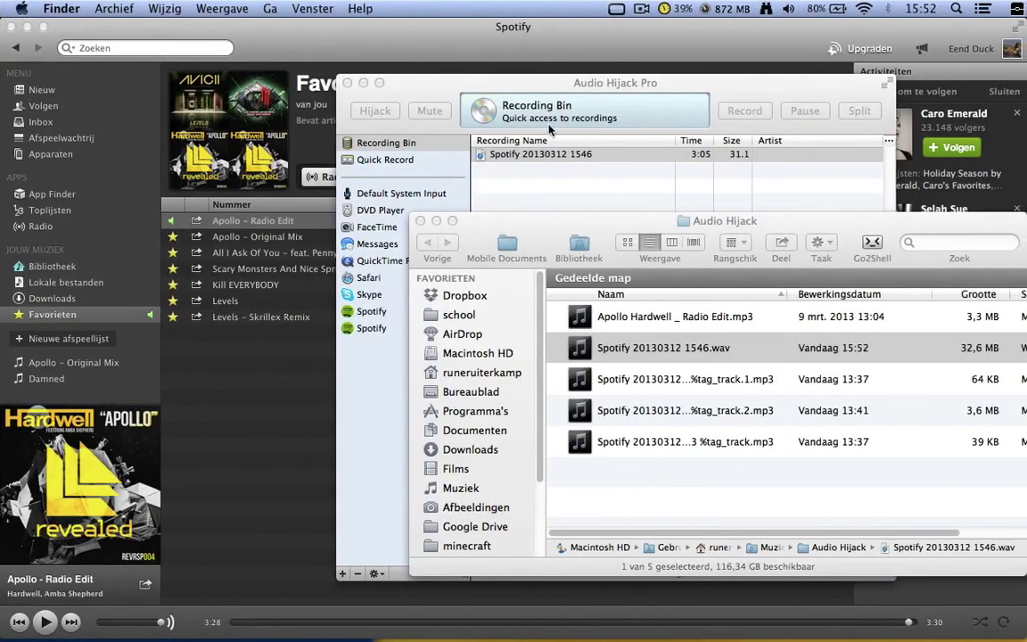
key("super+Tab")
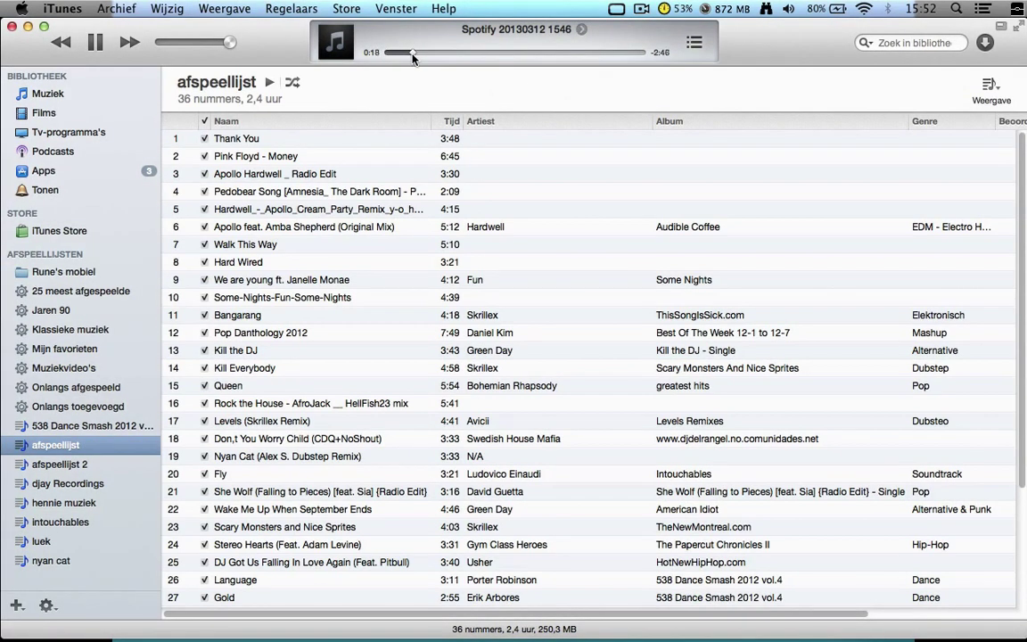
Step: Listen to the recording at several points, moving playback forward, back and close to the end
left_click_drag(425, 57, 561, 57)
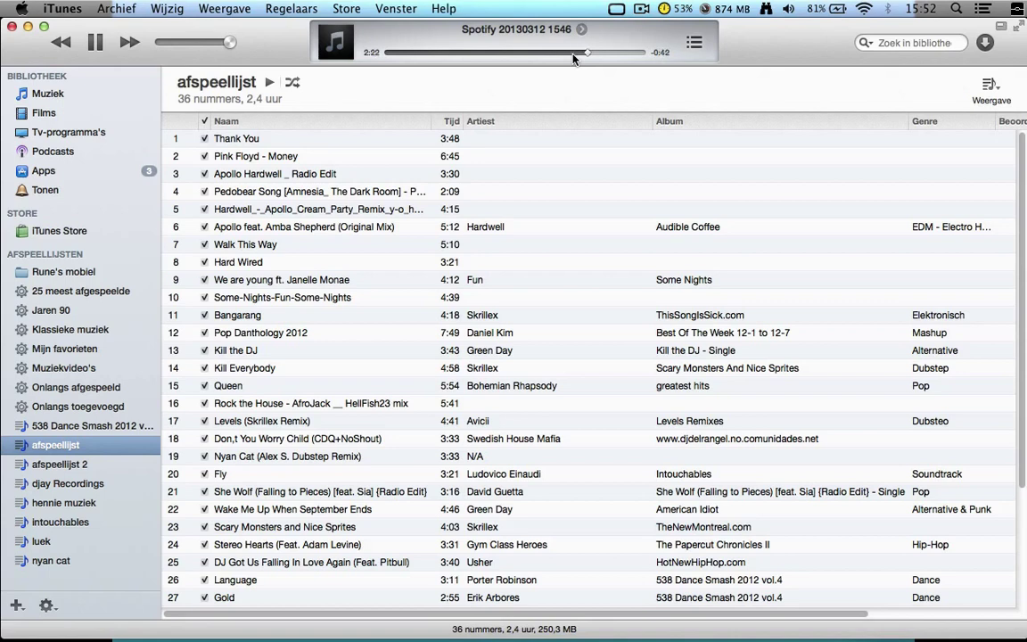
left_click_drag(591, 53, 503, 57)
left_click(638, 53)
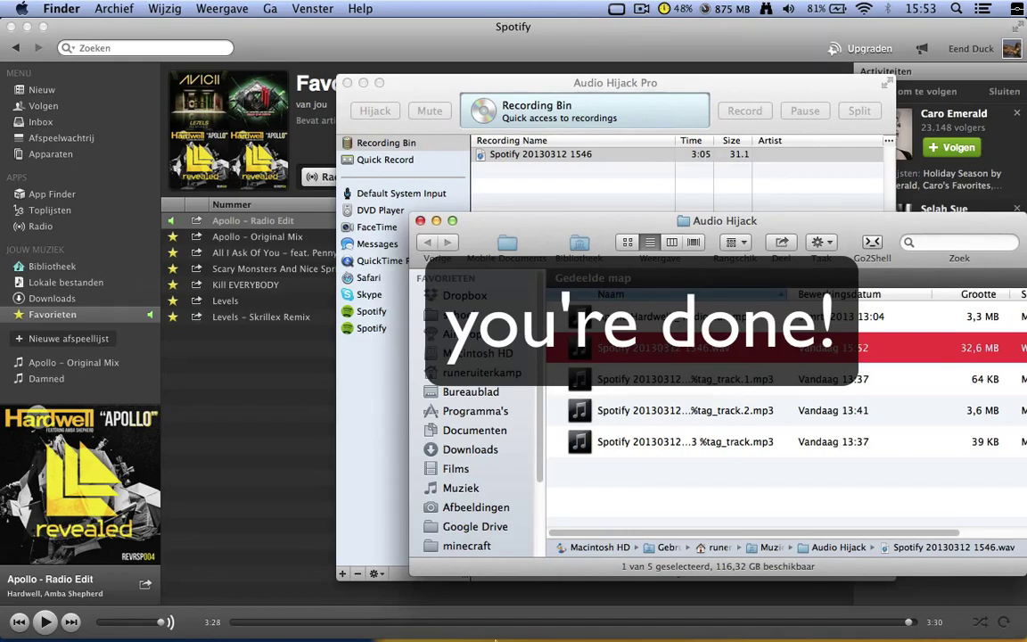
Step: Close the Audio Hijack folder window, quit Audio Hijack Pro despite the active hijack, and return to Spotify
key("ctrl+Up")
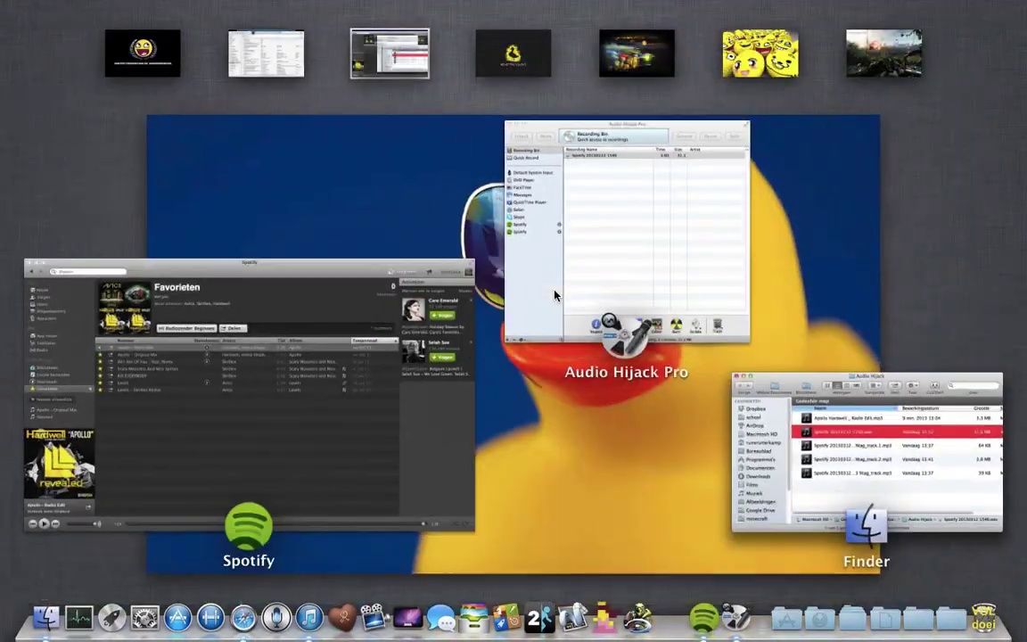
key("ctrl+Up")
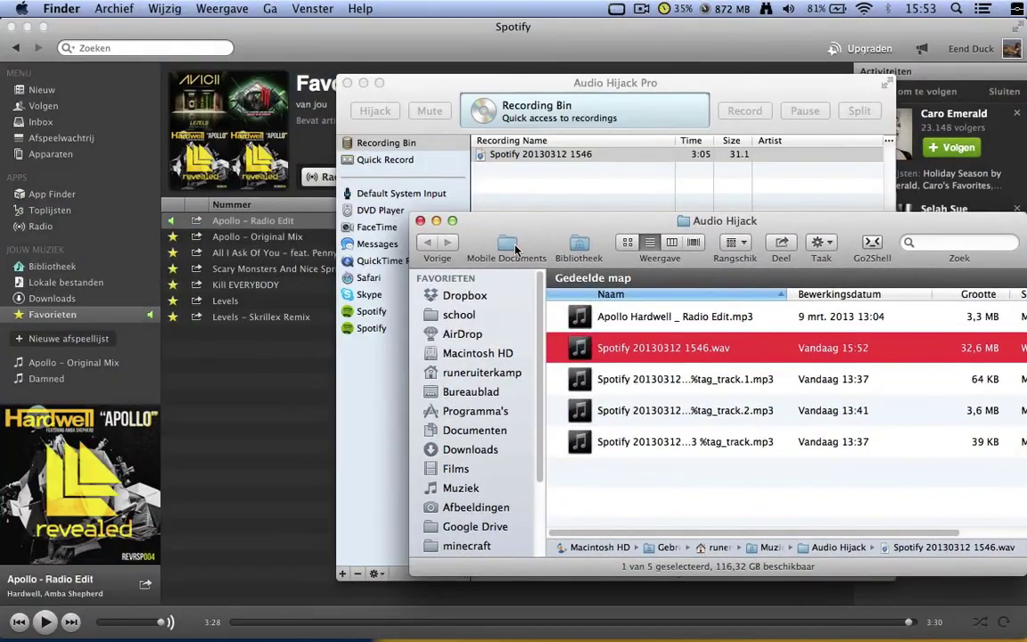
key("super+w")
left_click(566, 225)
key("super+q")
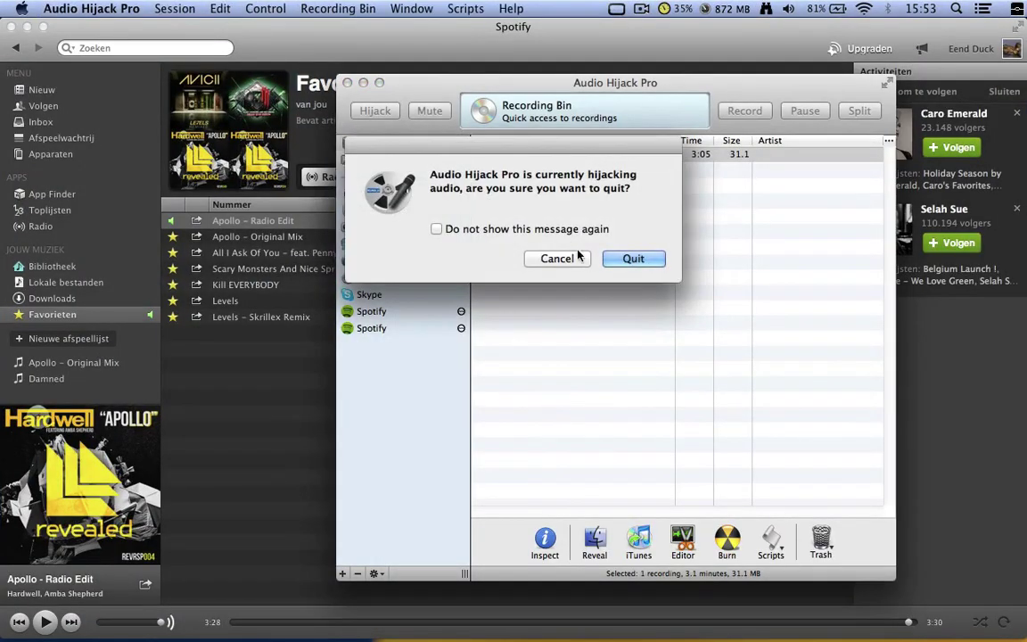
left_click(631, 258)
left_click(409, 385)
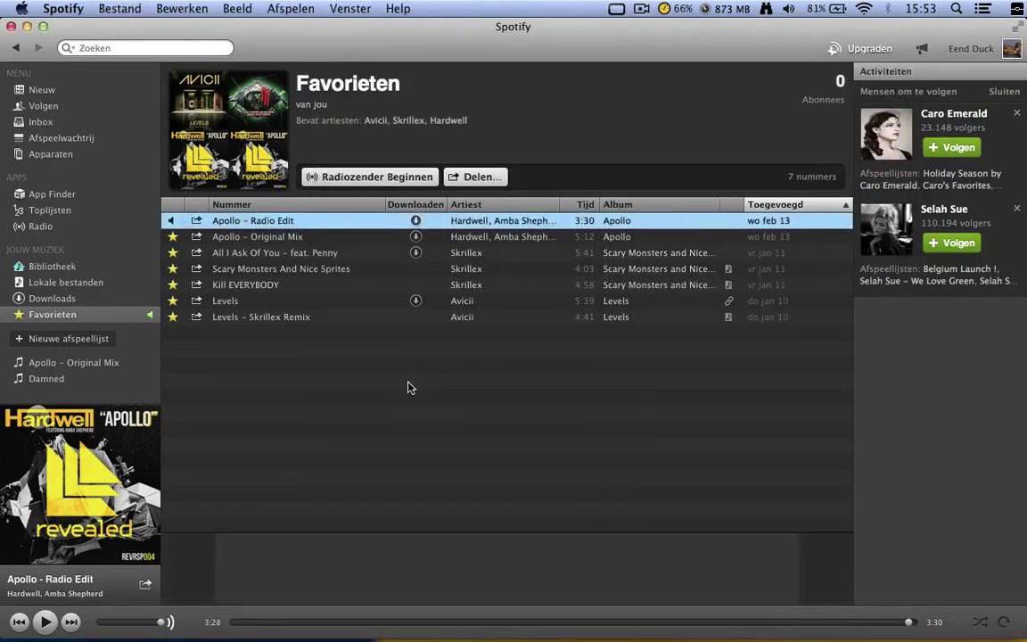